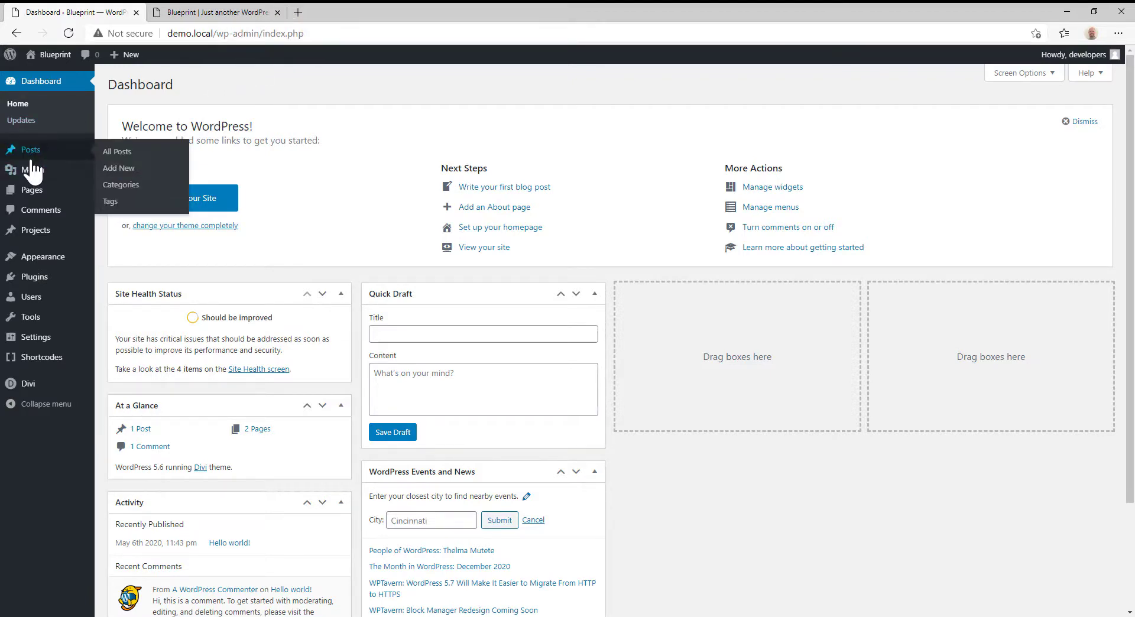
- Open the list of all posts and view the quick edit options of the "Hello world!" post, leaving them unchanged
mouse_move(34, 195)
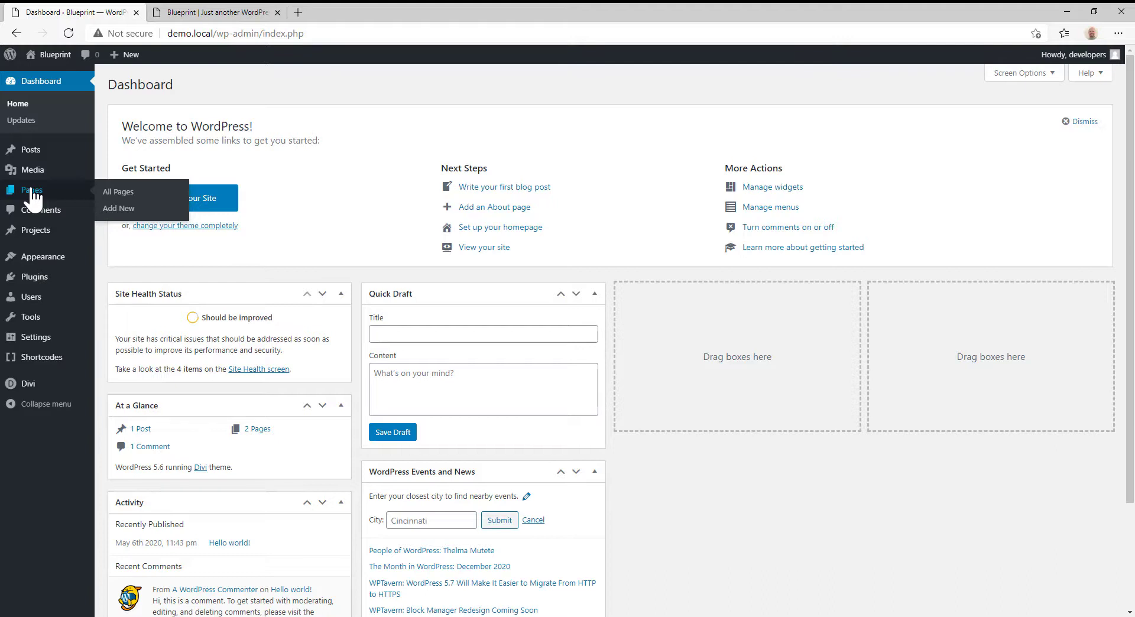
mouse_move(35, 236)
click(22, 154)
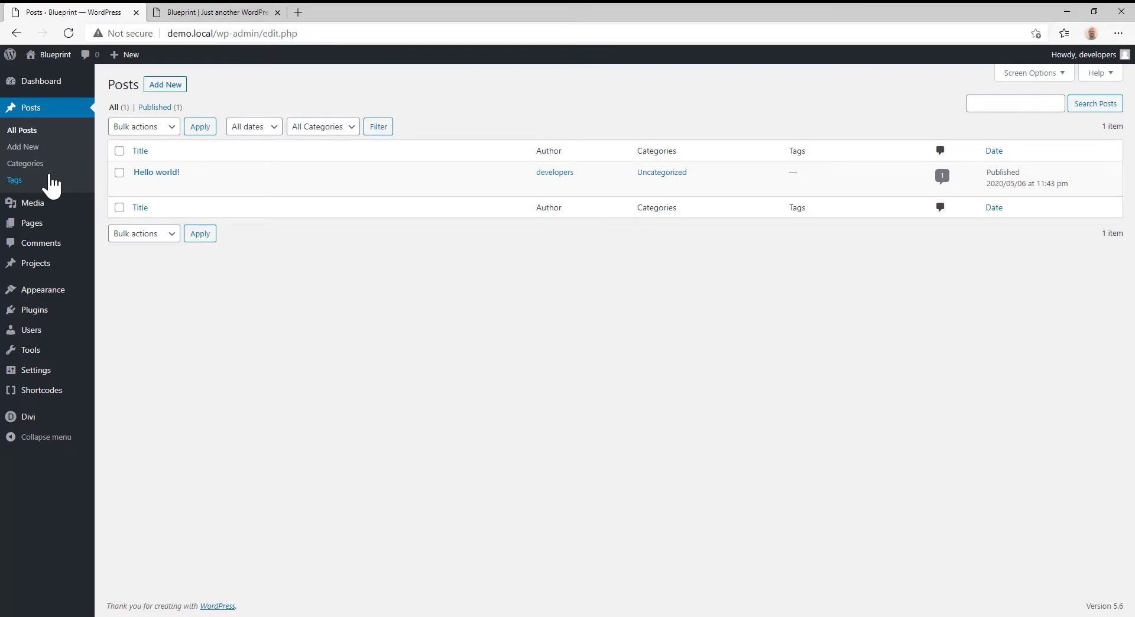
mouse_move(159, 190)
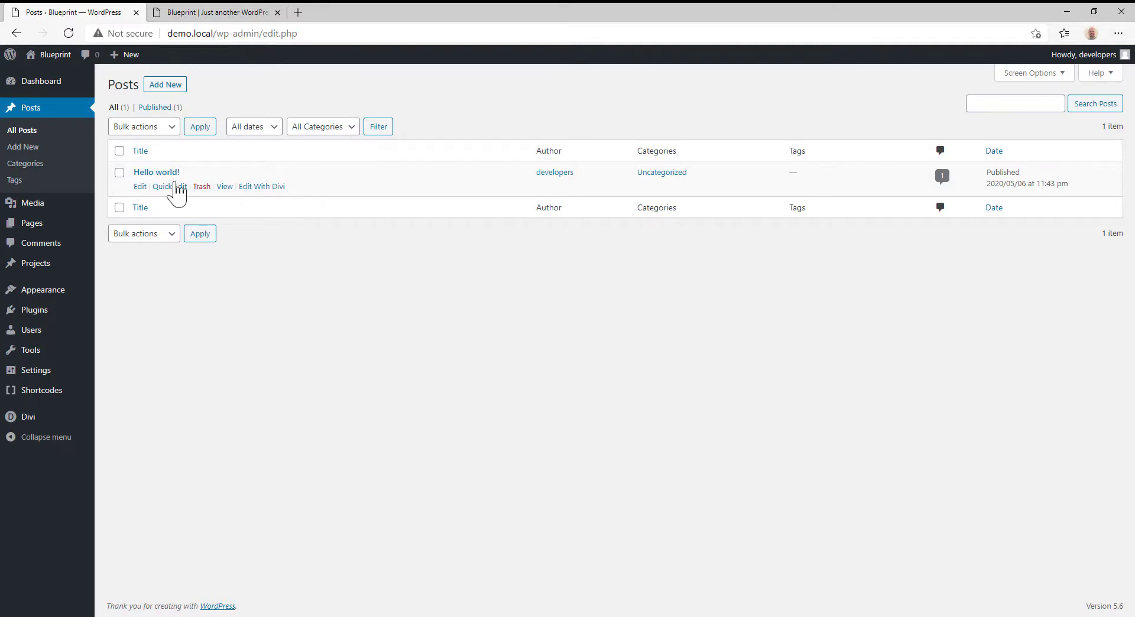
click(170, 187)
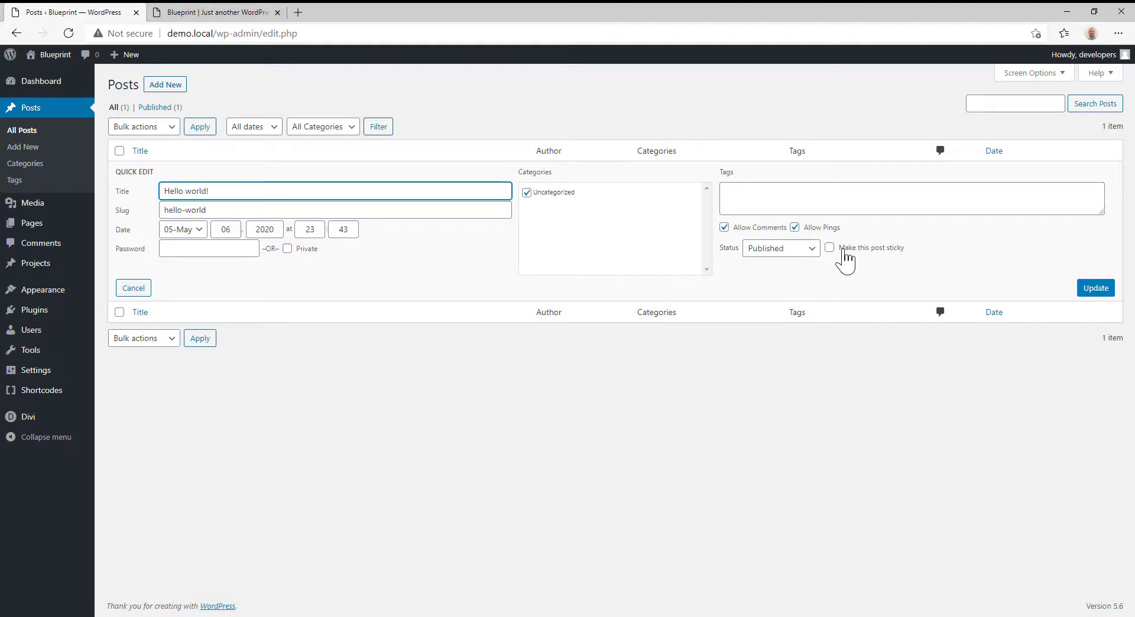
click(134, 289)
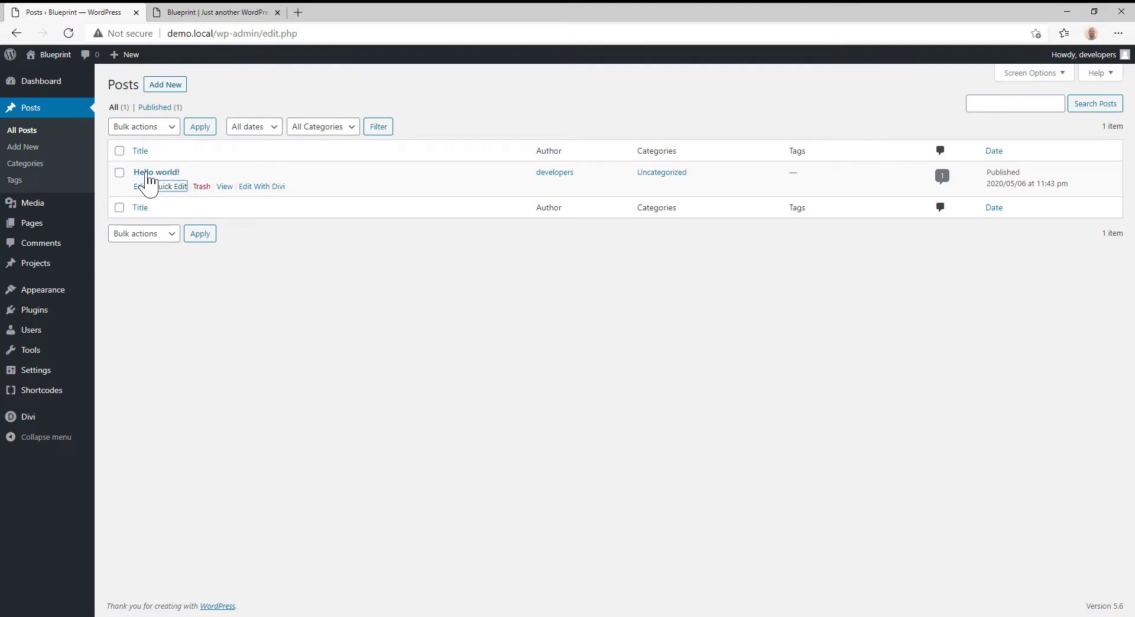
- Open the "Hello world!" post in the editor and review its post settings and available post formats
click(148, 174)
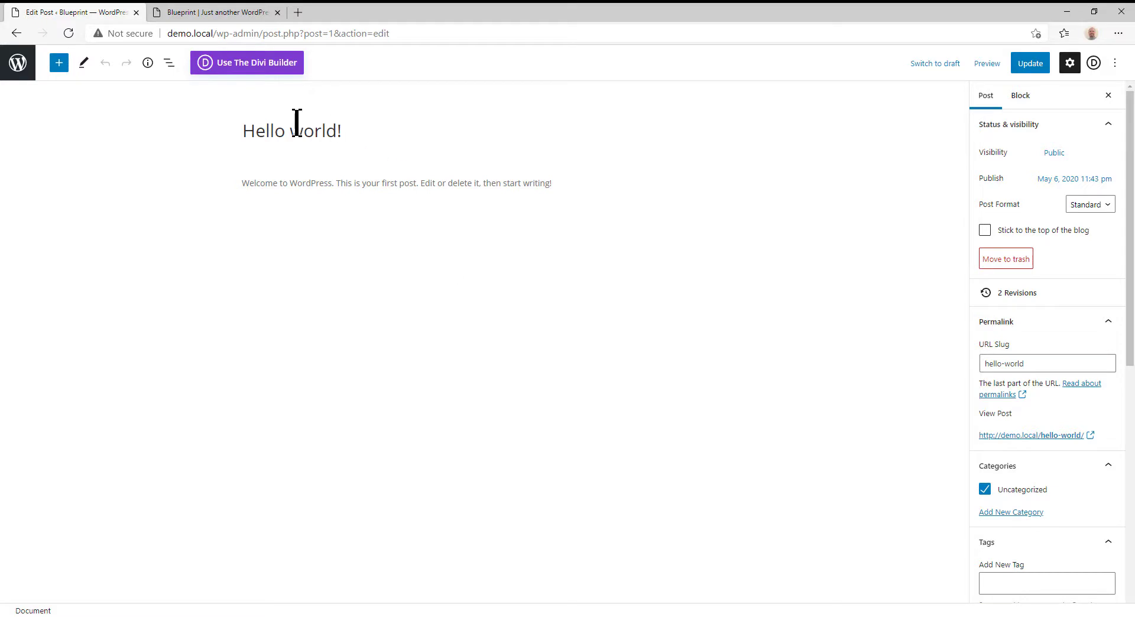
drag(245, 130, 337, 135)
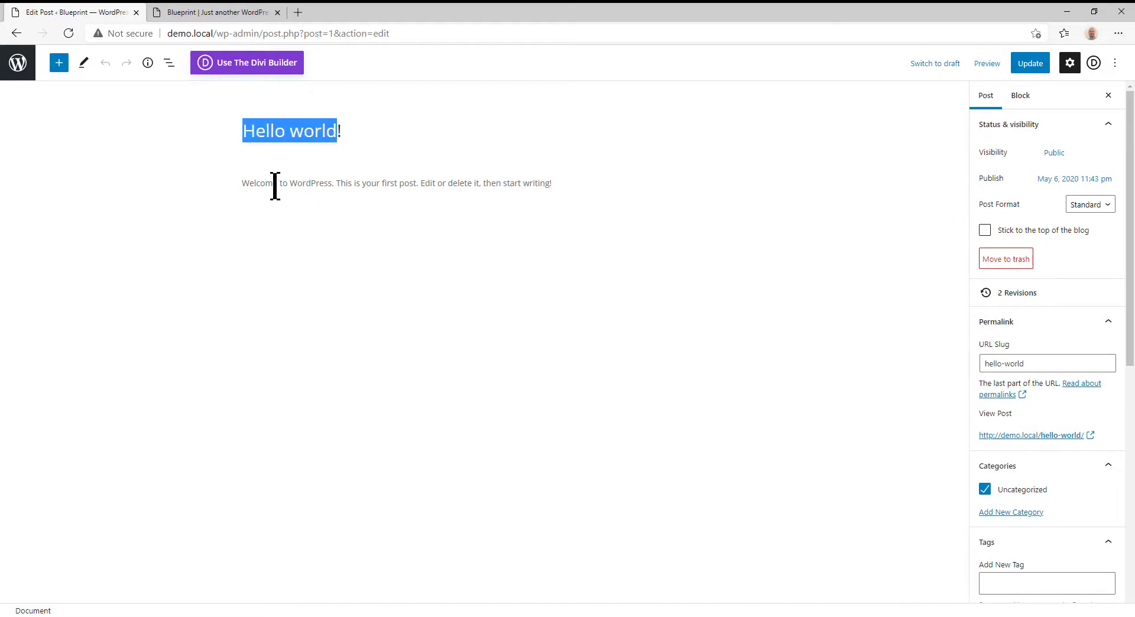
drag(275, 184, 431, 185)
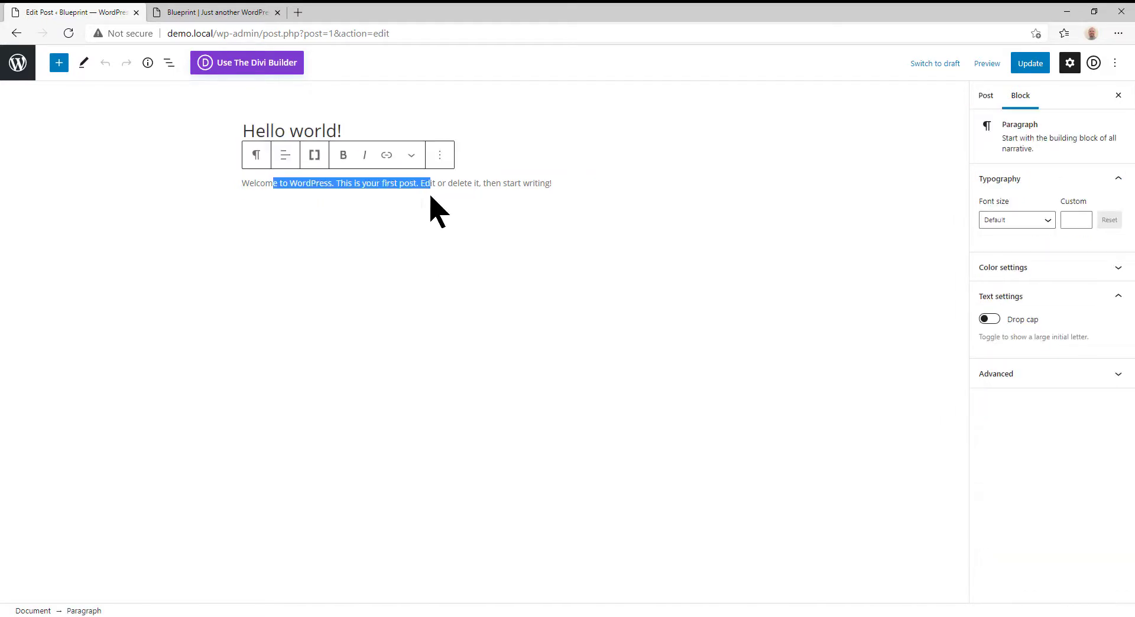
click(985, 97)
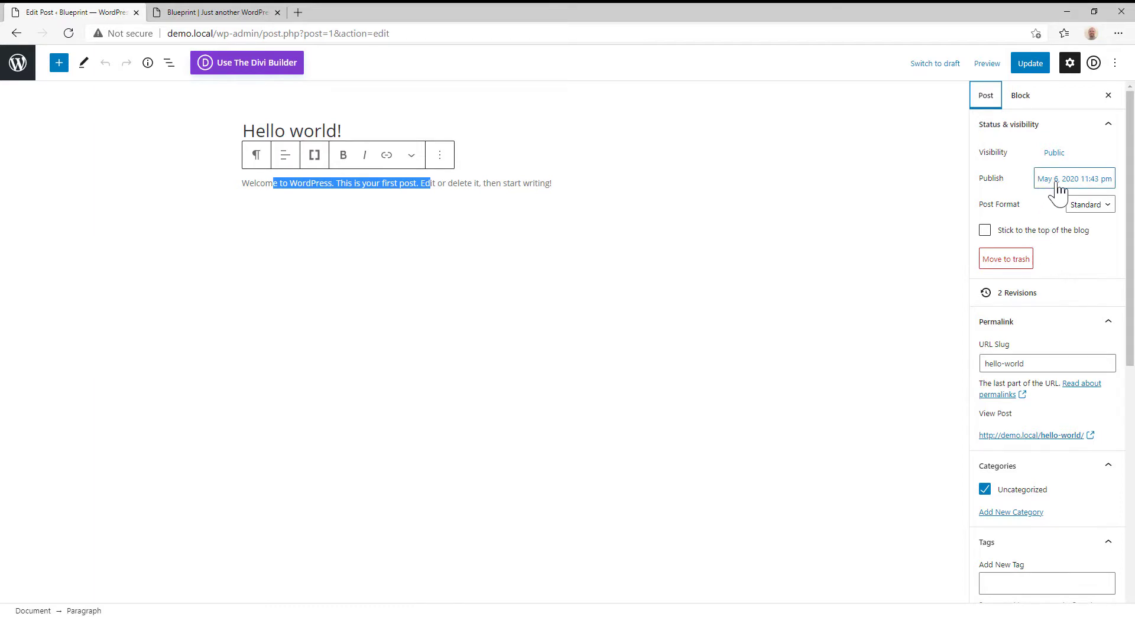
click(1091, 207)
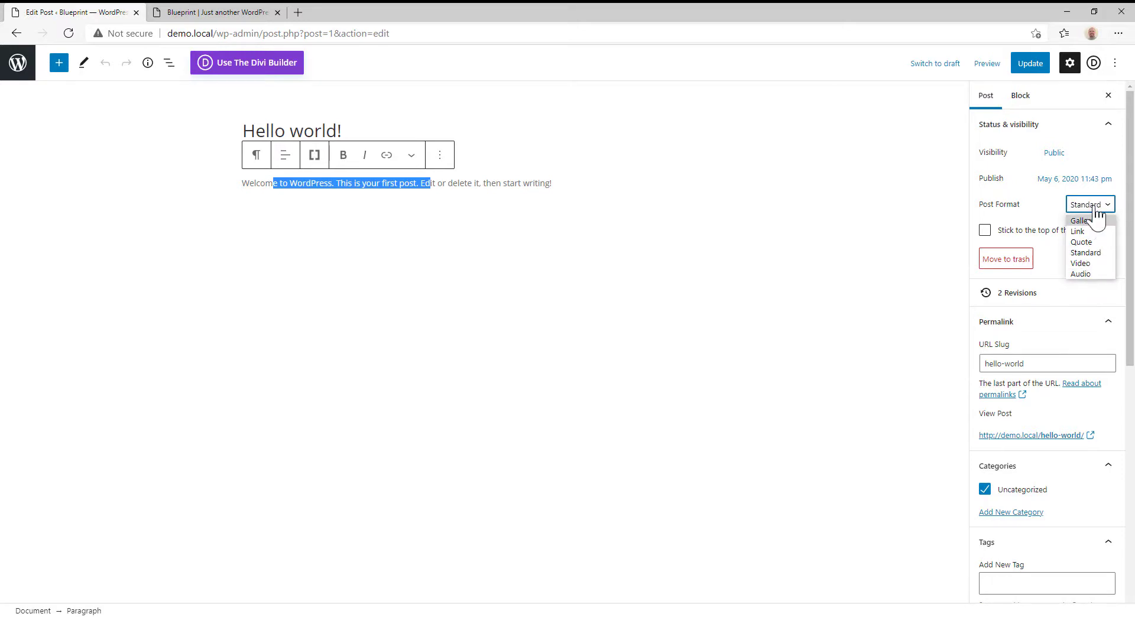
click(1094, 208)
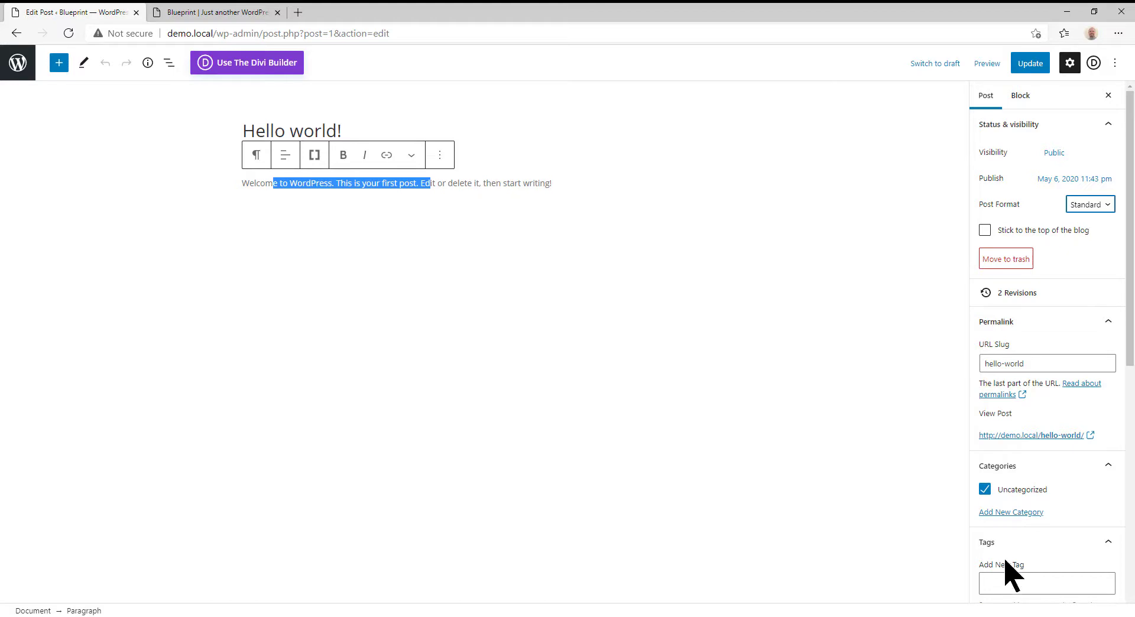
- Set the media library photo animalshelter1-scaled.jpg, the dog with the bandana, as the post's featured image
scroll(1088, 511, down, 1)
scroll(1088, 511, down, 1)
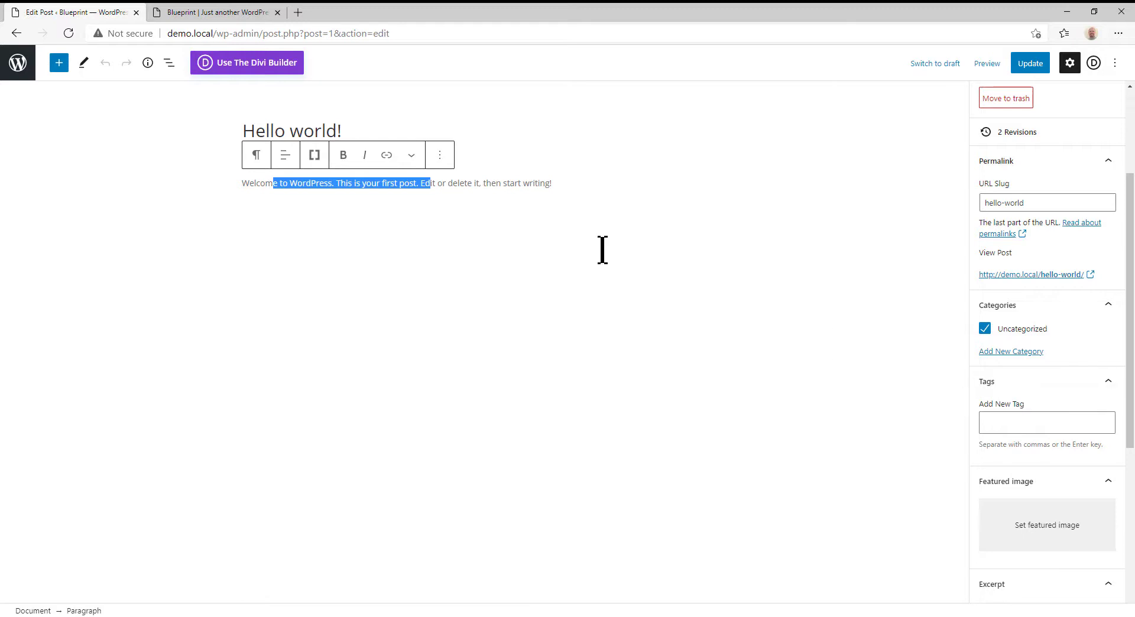
scroll(1013, 437, down, 2)
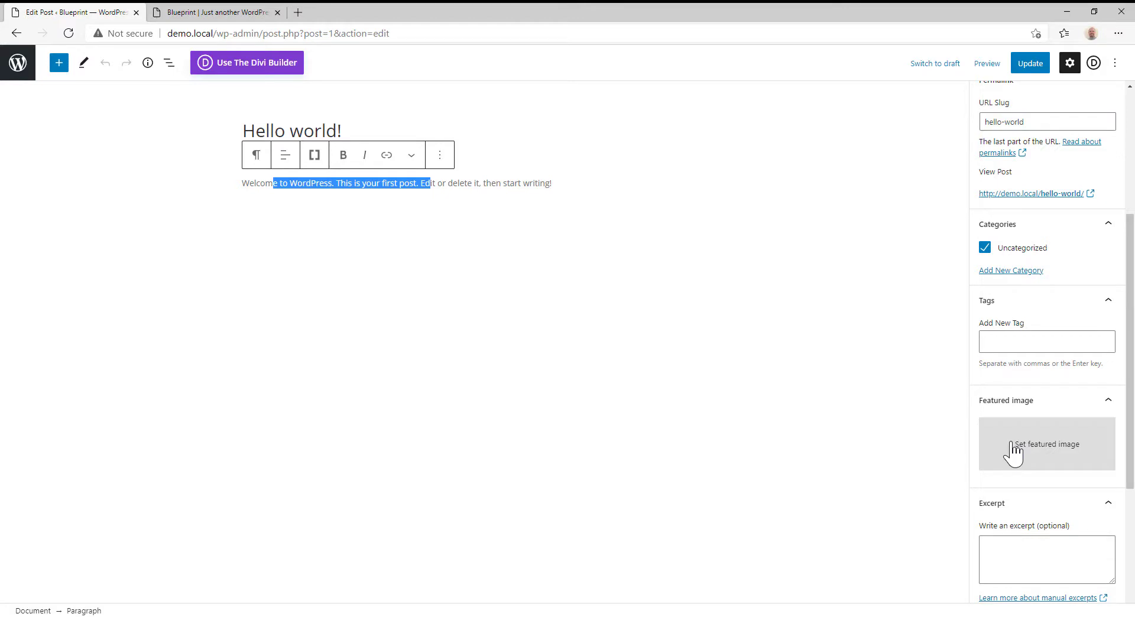
click(1013, 451)
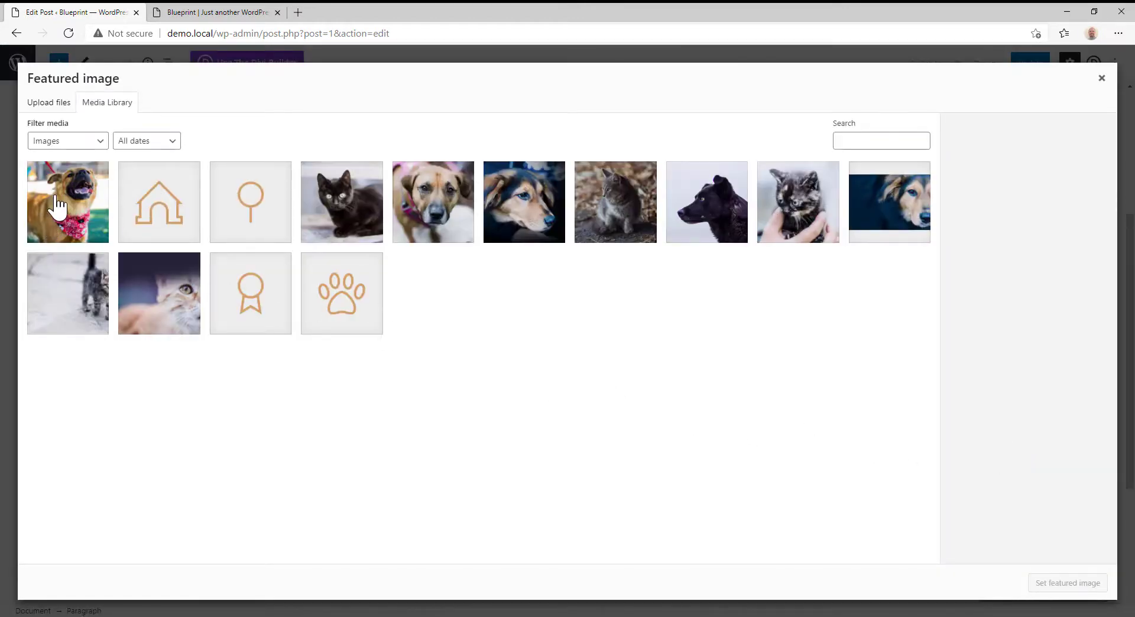
click(58, 207)
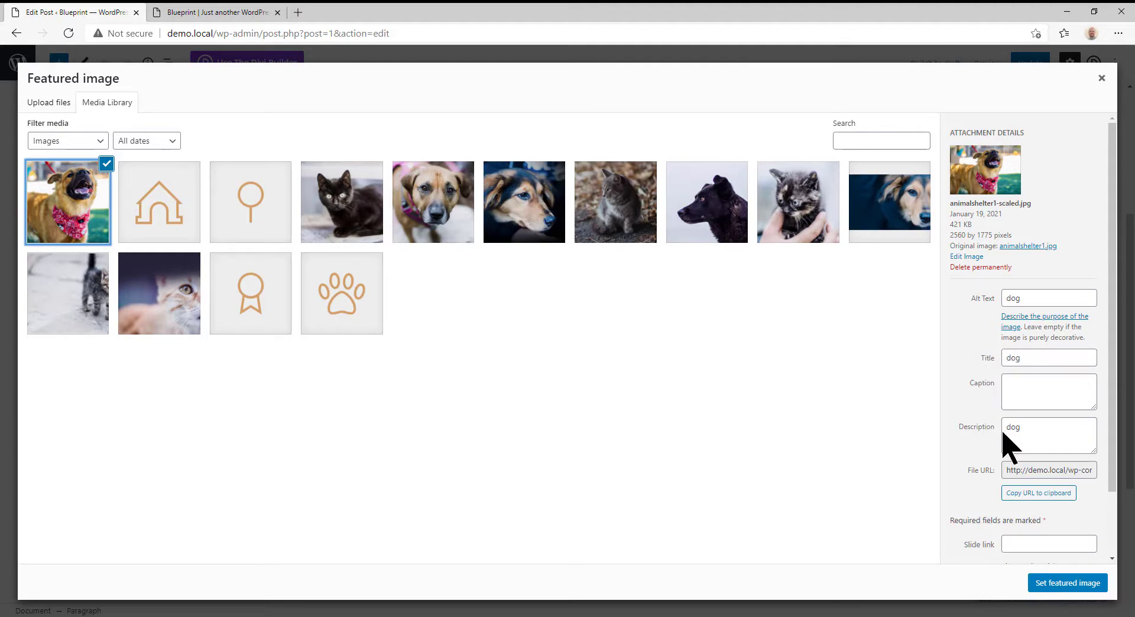
click(1063, 585)
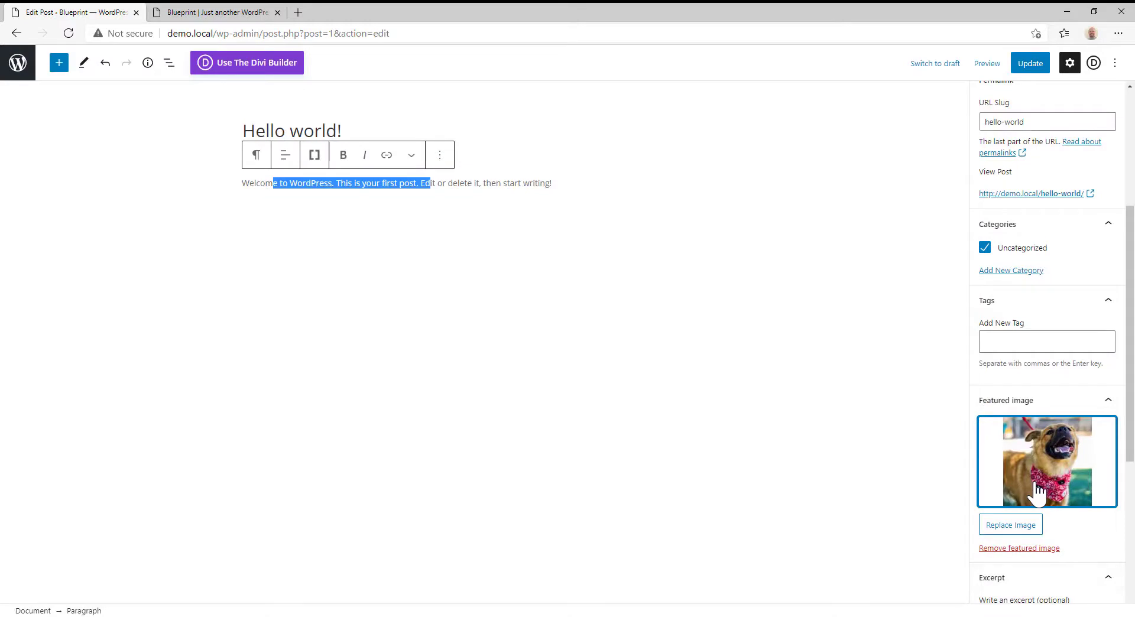
- Write the post excerpt "Or if you use an excerpt it will show this instead."
scroll(1028, 481, down, 3)
click(998, 473)
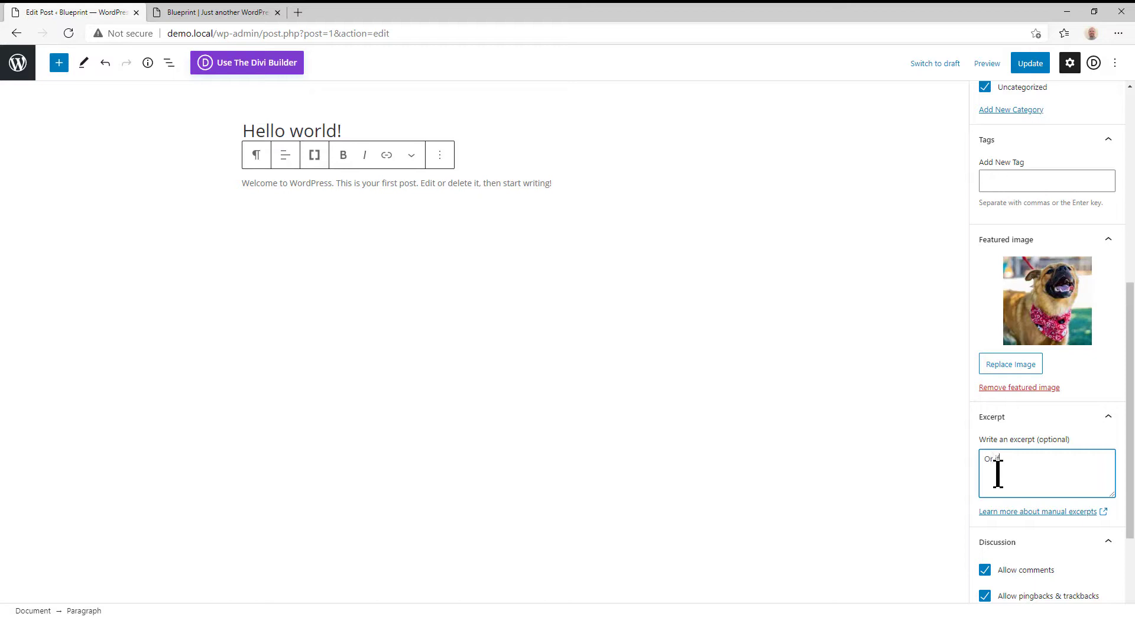
text(you use an excerpt it will show this instead.)
- Look through the sidebar choices for the post's Divi page layout without changing the selection
scroll(1010, 482, down, 2)
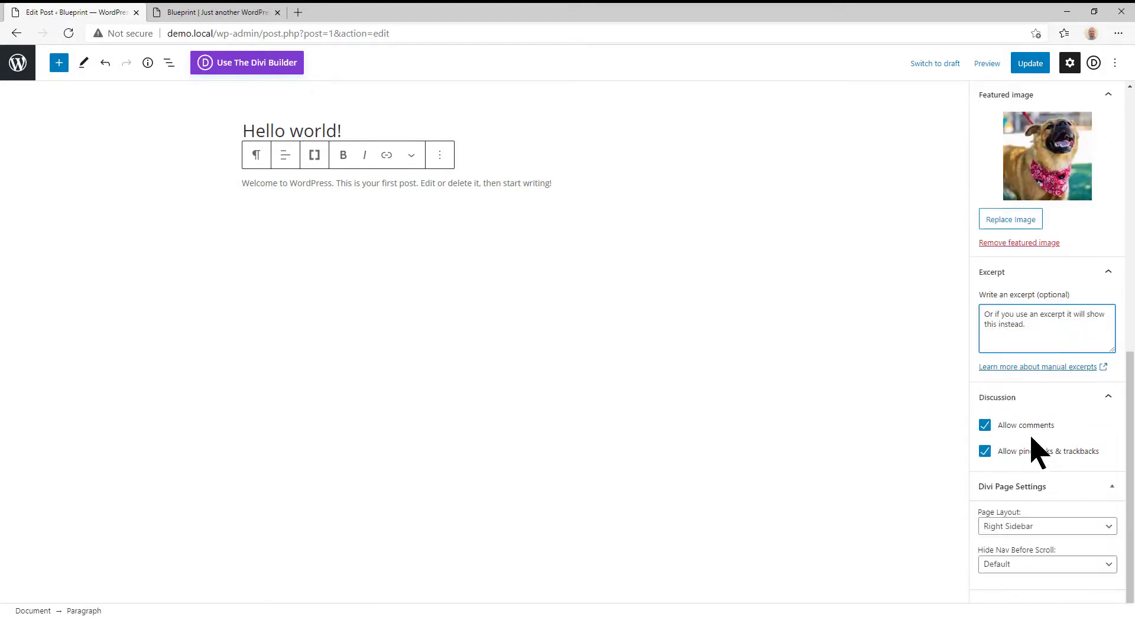
click(1031, 531)
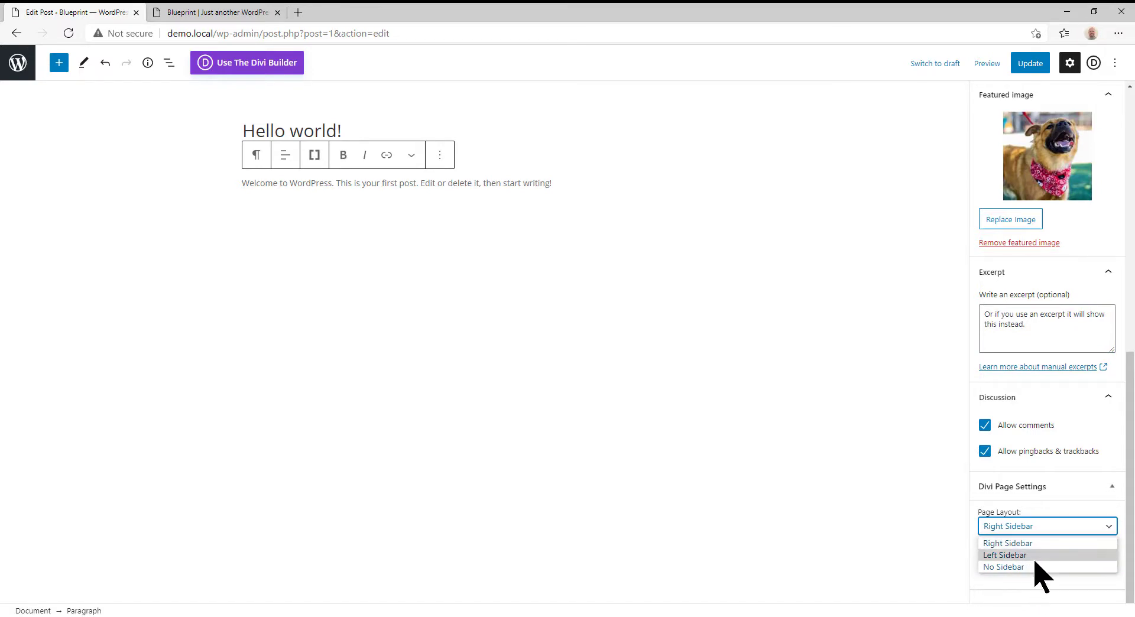
click(1024, 579)
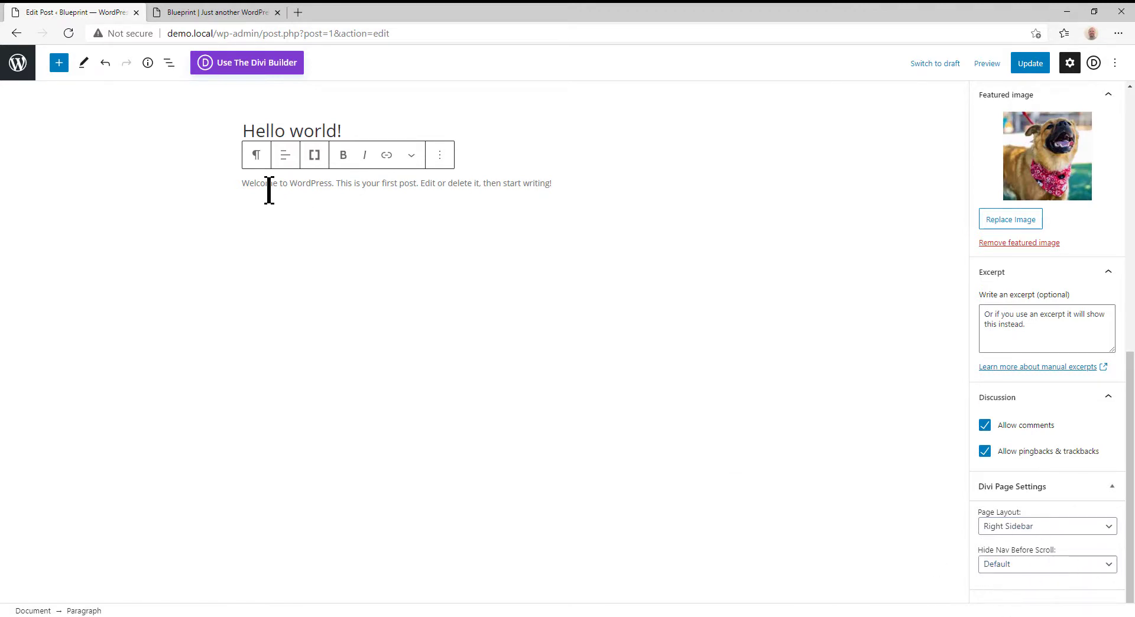
- Highlight the post's body text and update the "Hello world!" post to save its featured image and excerpt
drag(266, 185, 372, 273)
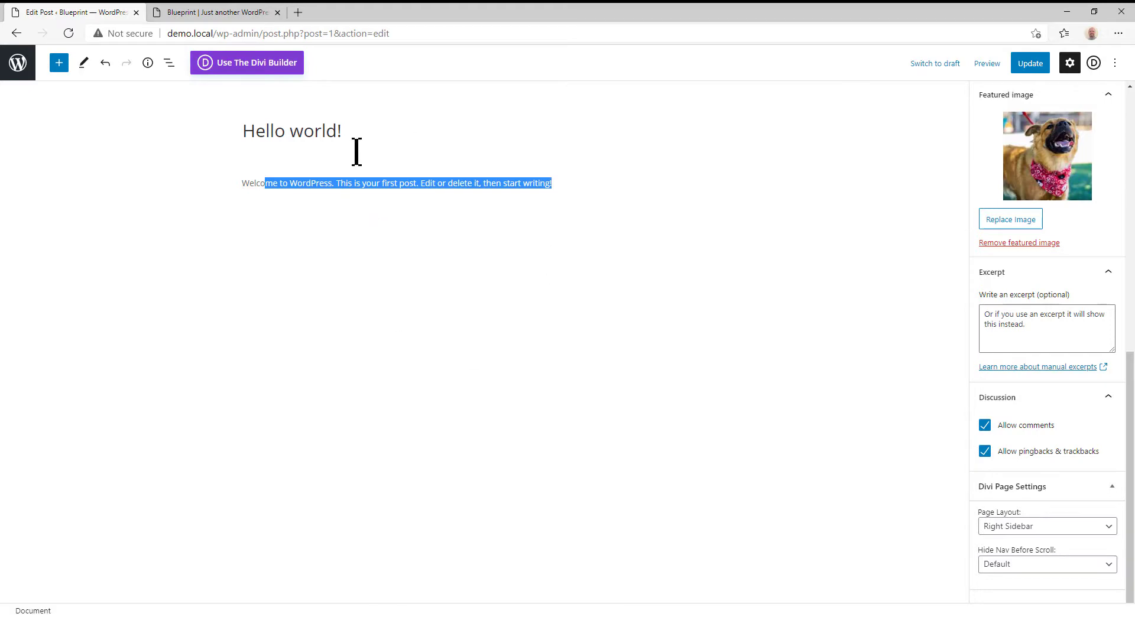
click(1028, 73)
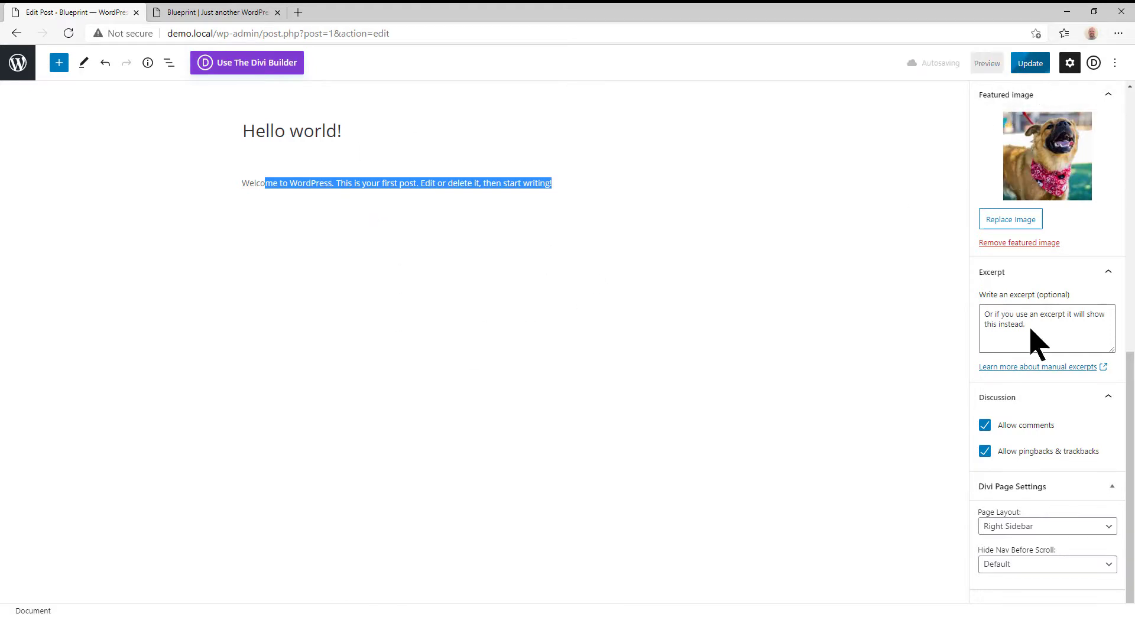
click(1026, 69)
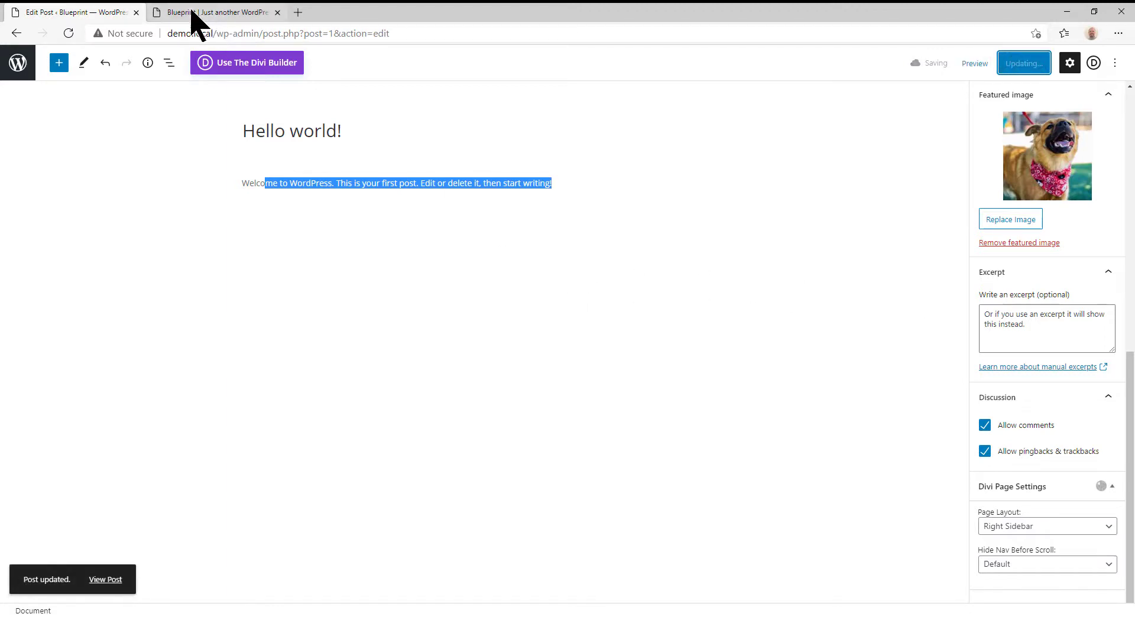
- Reload the site's front page and examine how the "Hello world!" post shows its featured image and text
click(231, 13)
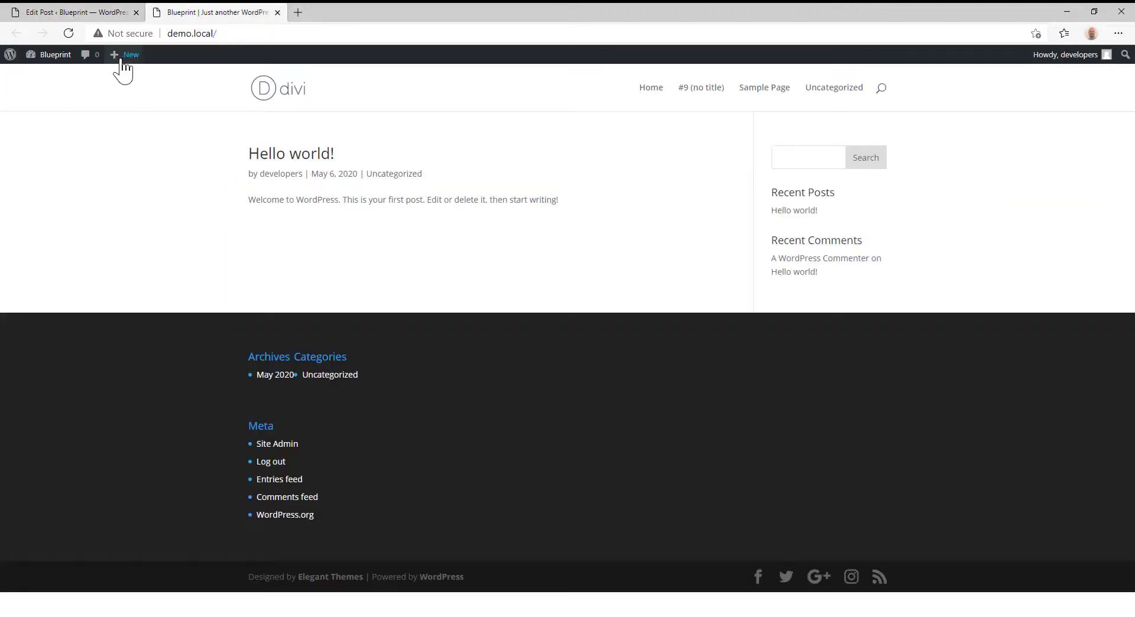
click(69, 33)
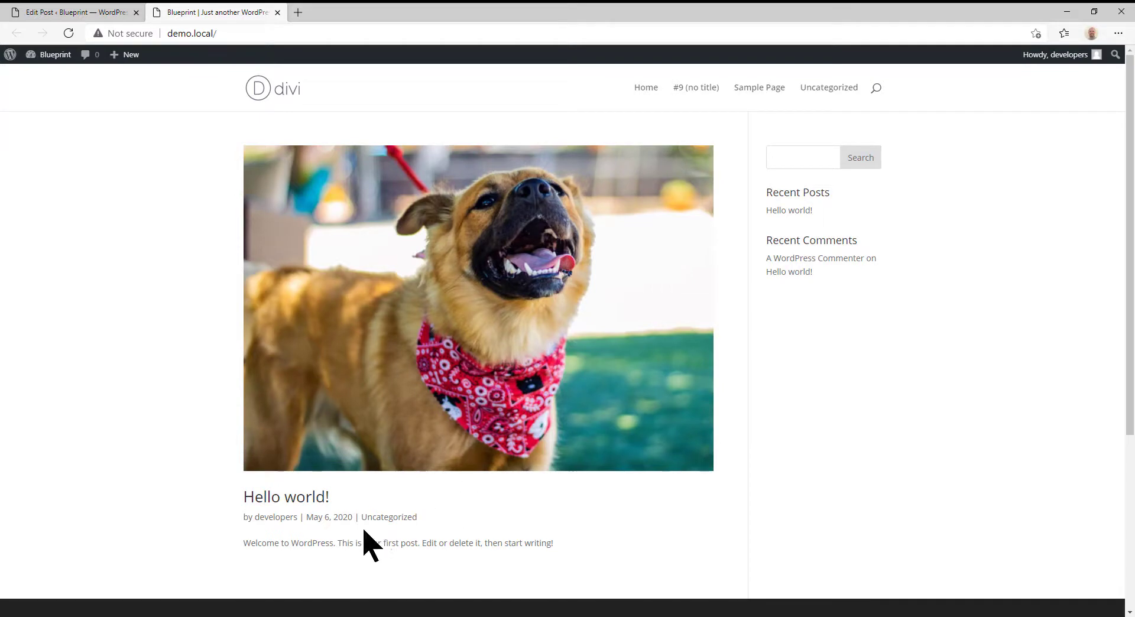
drag(244, 542, 585, 543)
scroll(585, 535, down, 3)
scroll(585, 526, up, 1)
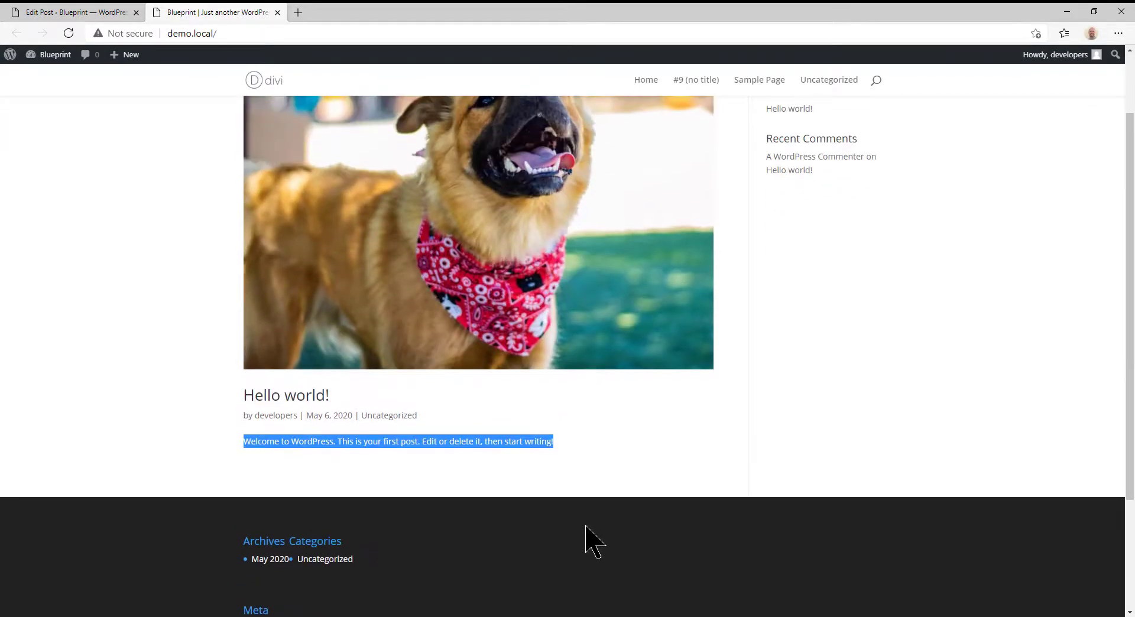
scroll(572, 517, up, 2)
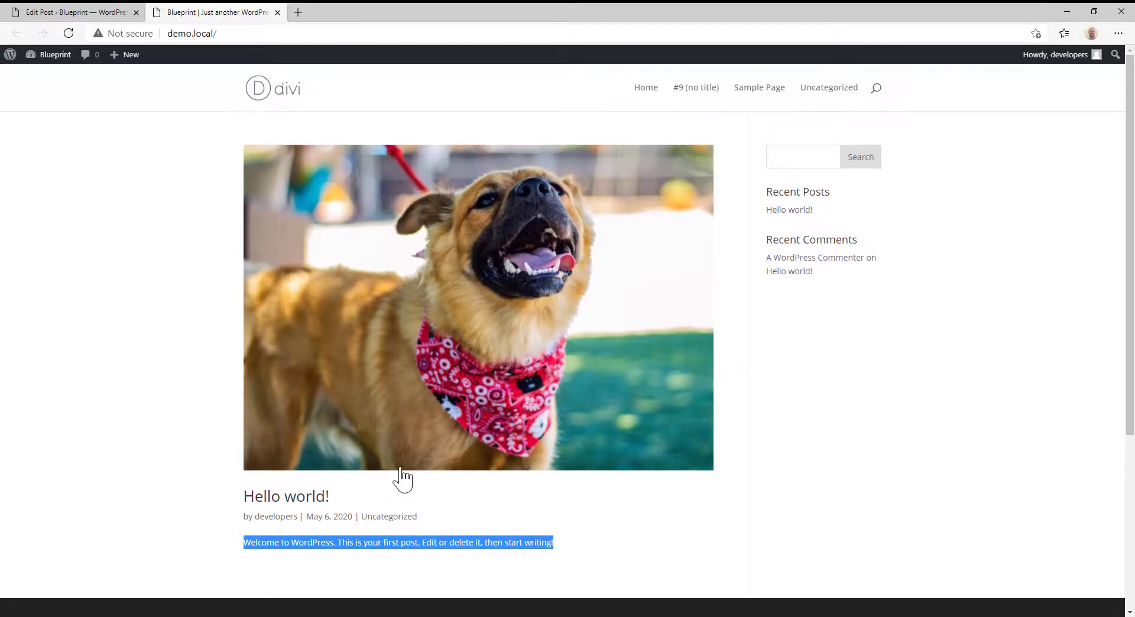
- Return to the site administration and open the untitled Divi page from the pages list for editing
click(46, 14)
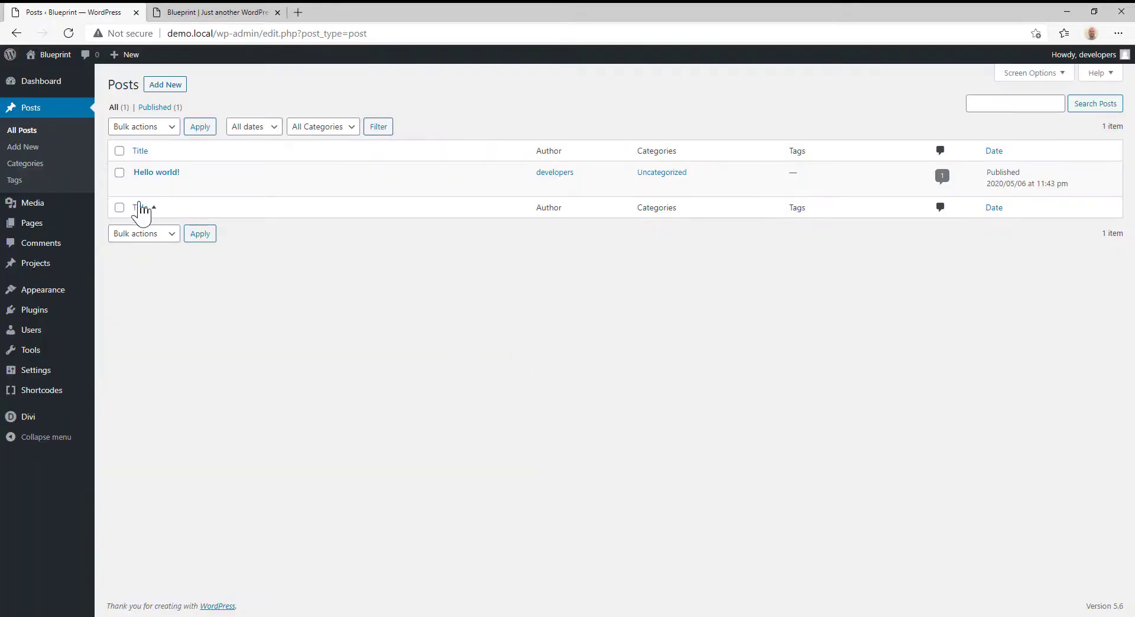
click(52, 229)
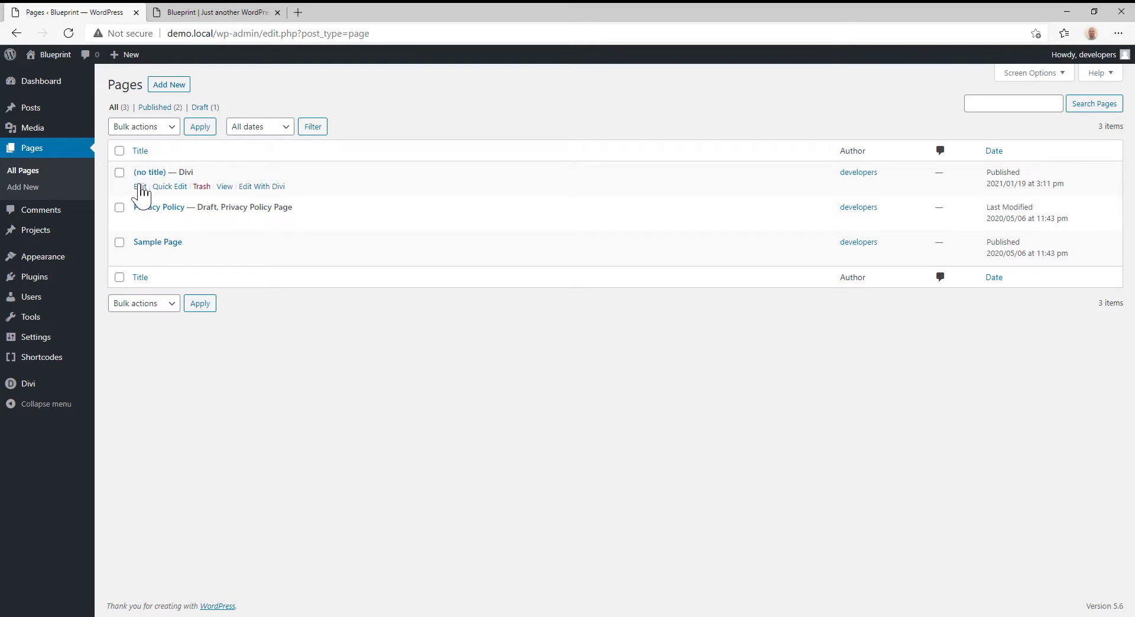
click(140, 186)
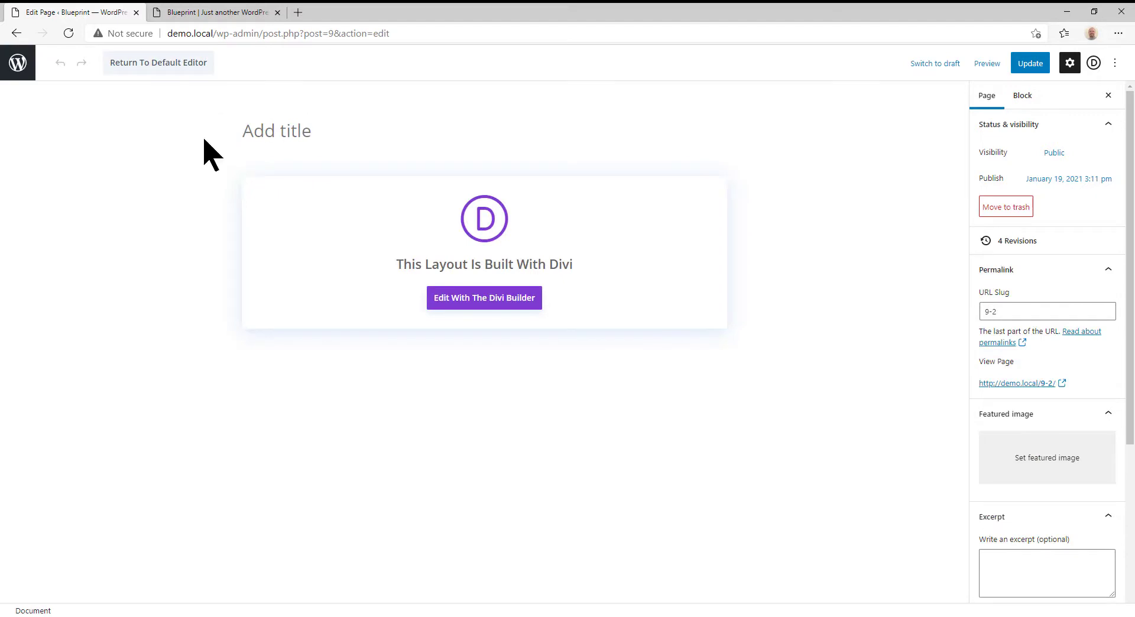
- Title the page "Test Doggy page with Layout Pack" and set its URL slug to doggy
text(Tes)
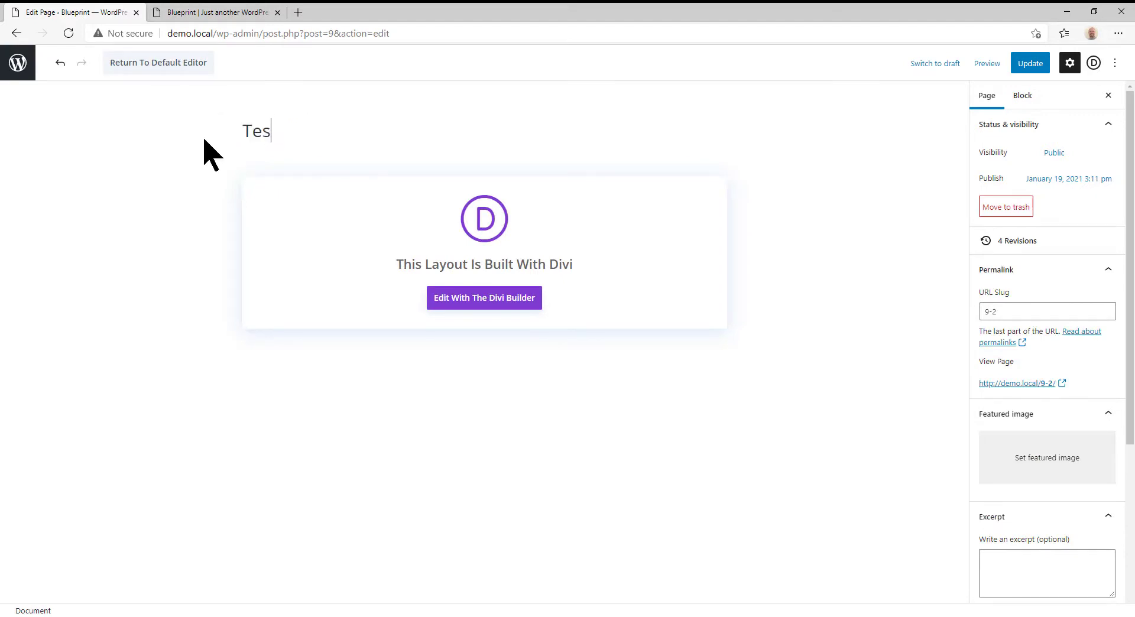
text(t Doggy page w)
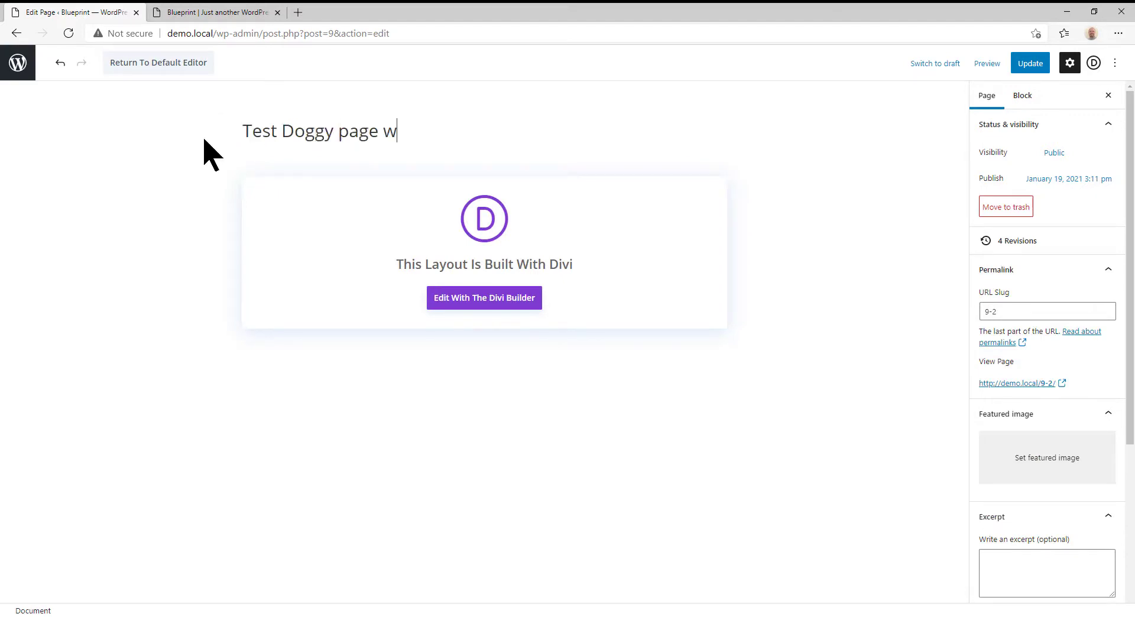
text(ith Layout Pack)
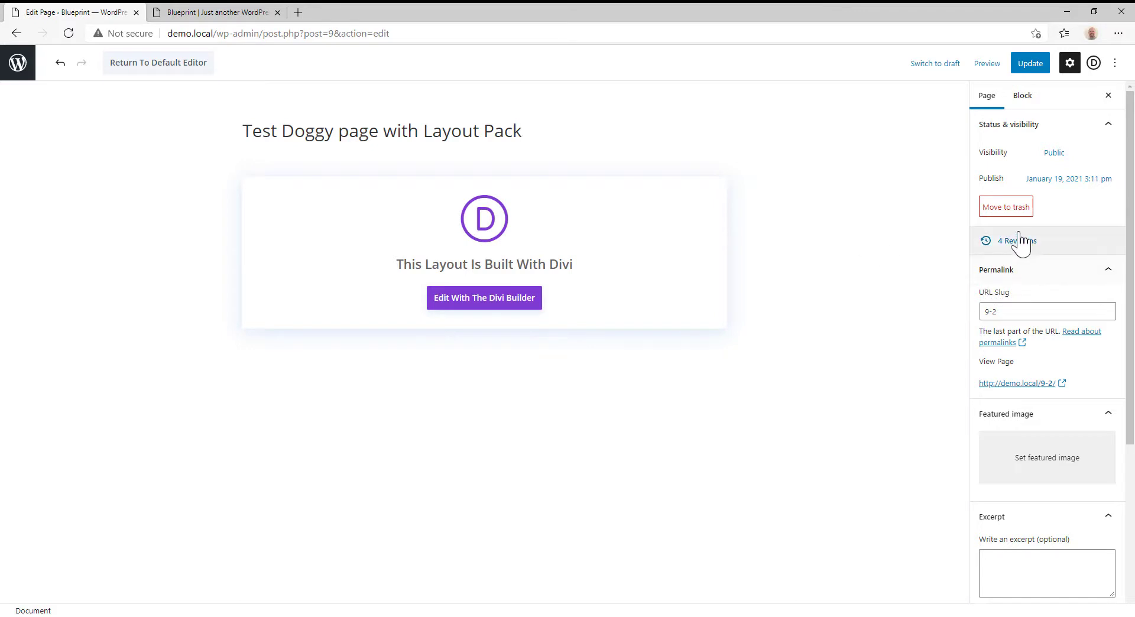
click(1023, 311)
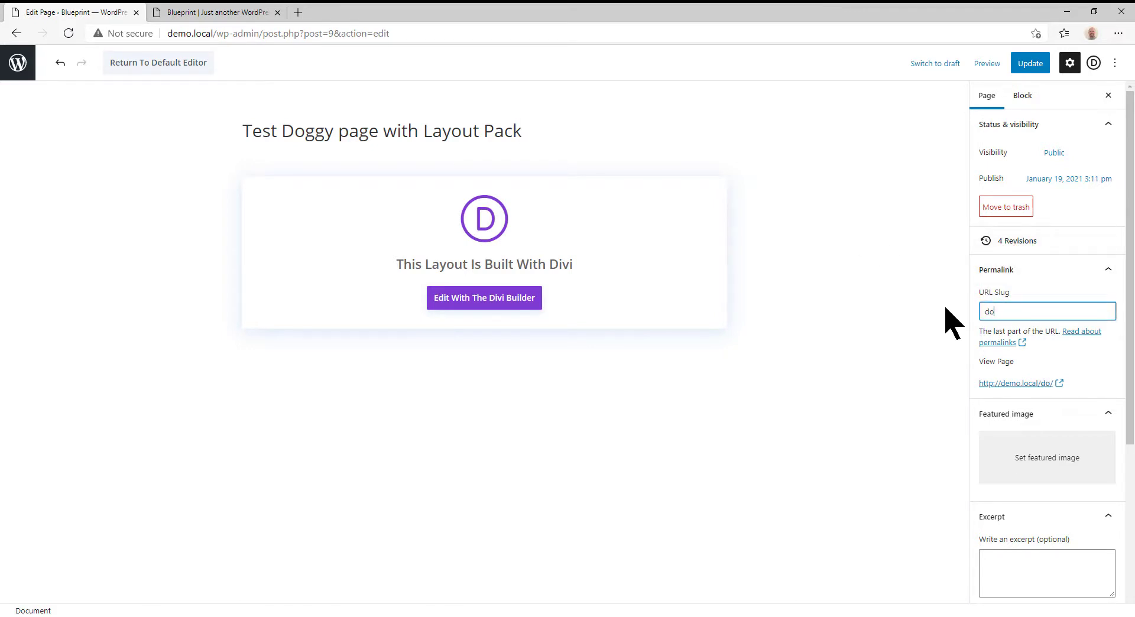
text(doggy)
- Set pet-04.jpg as the page's featured image, with alt text "different dog" and description "asdf"
scroll(1048, 395, down, 2)
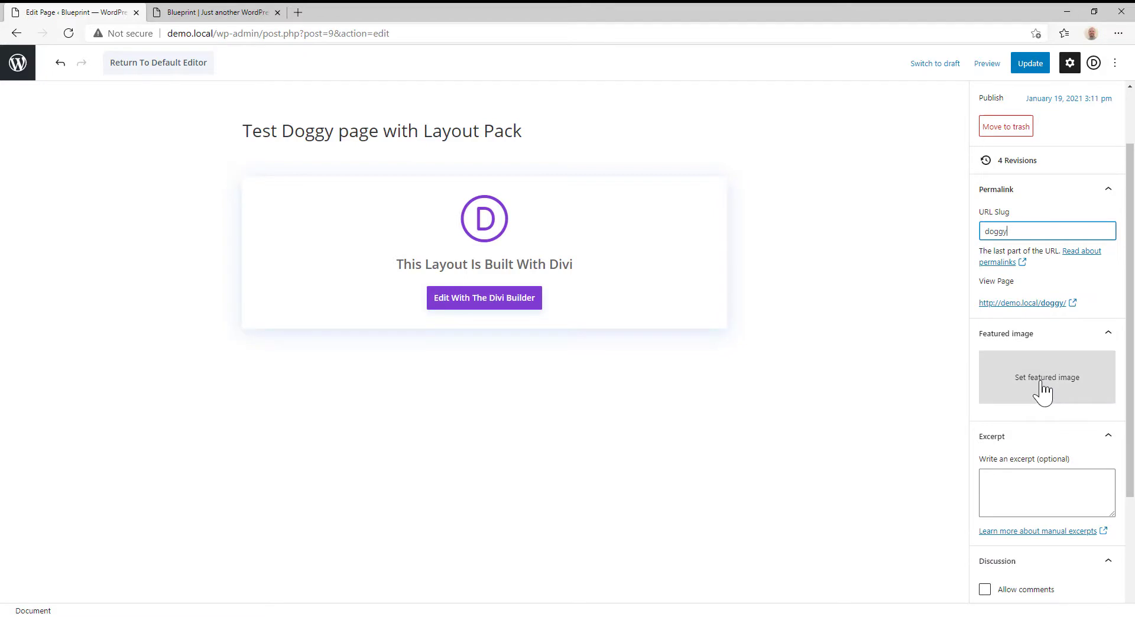
click(1044, 391)
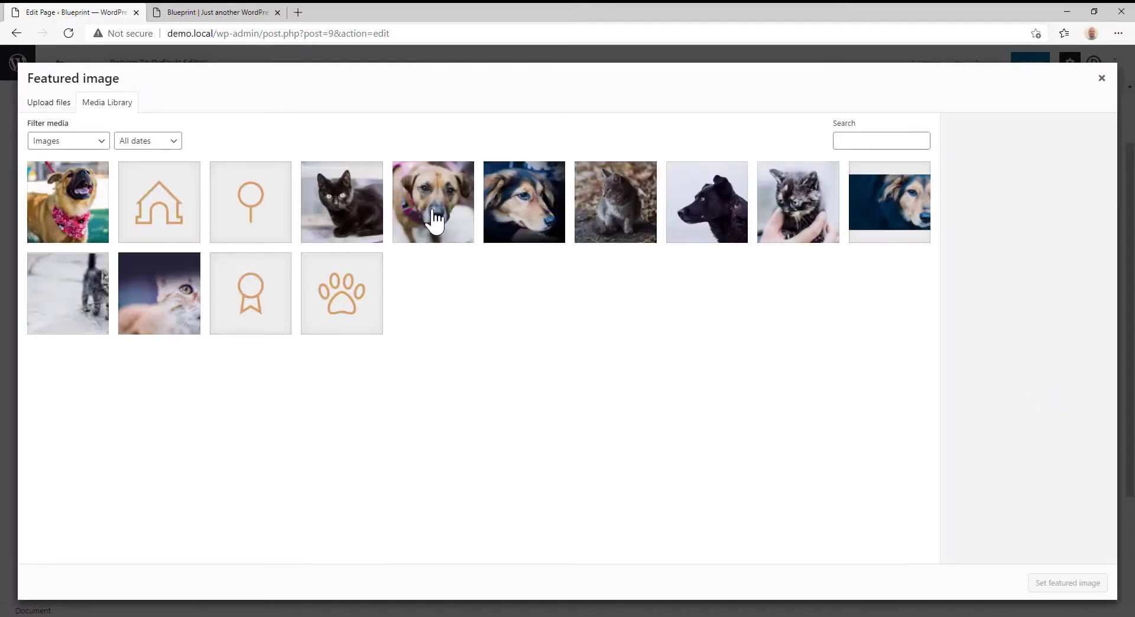
click(435, 220)
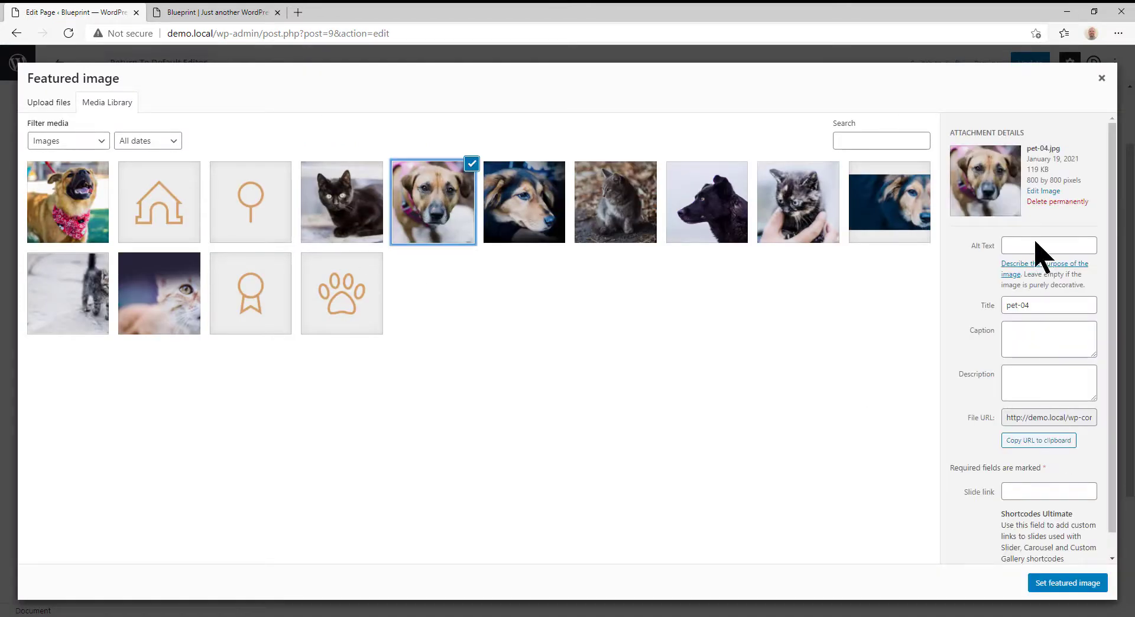
click(1018, 248)
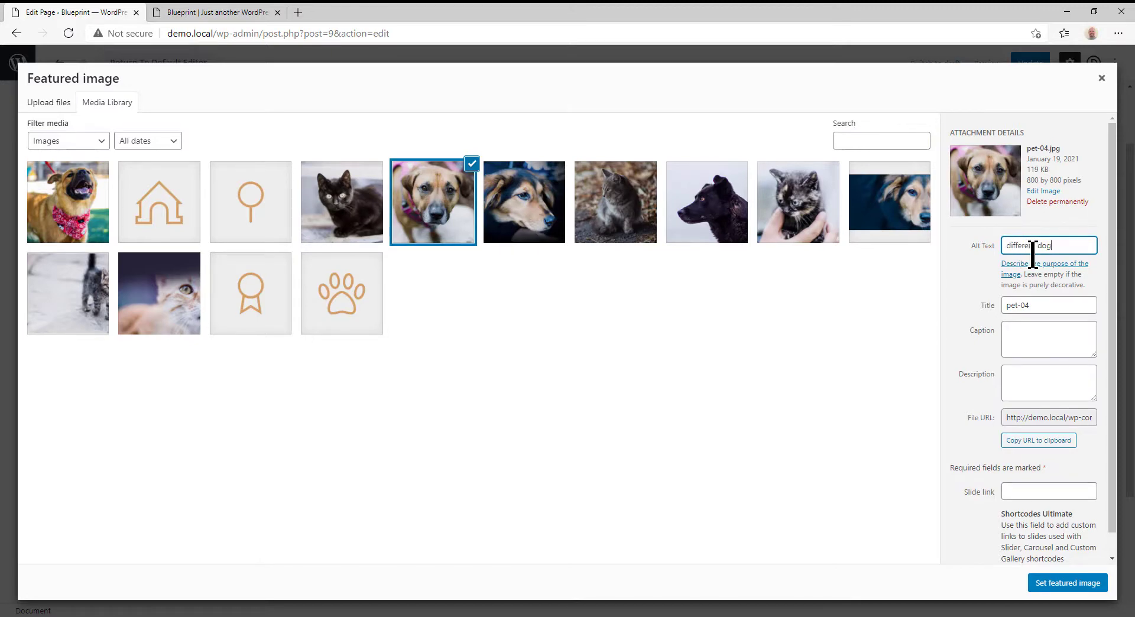
key(Tab)
key(Tab)
key(Tab)
key(Tab)
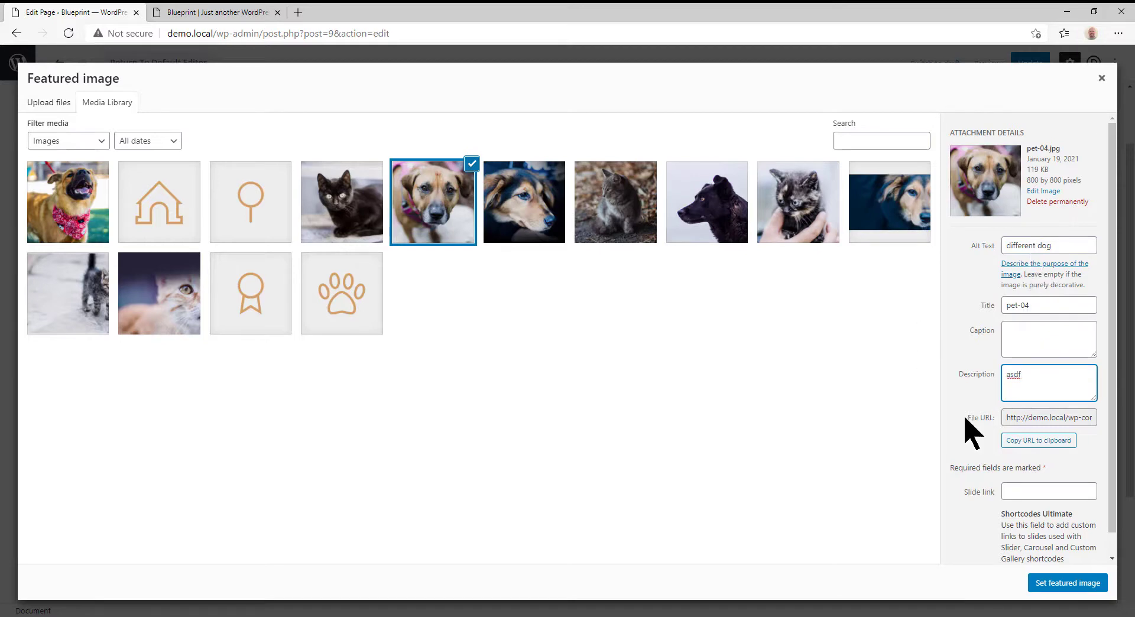
click(1073, 584)
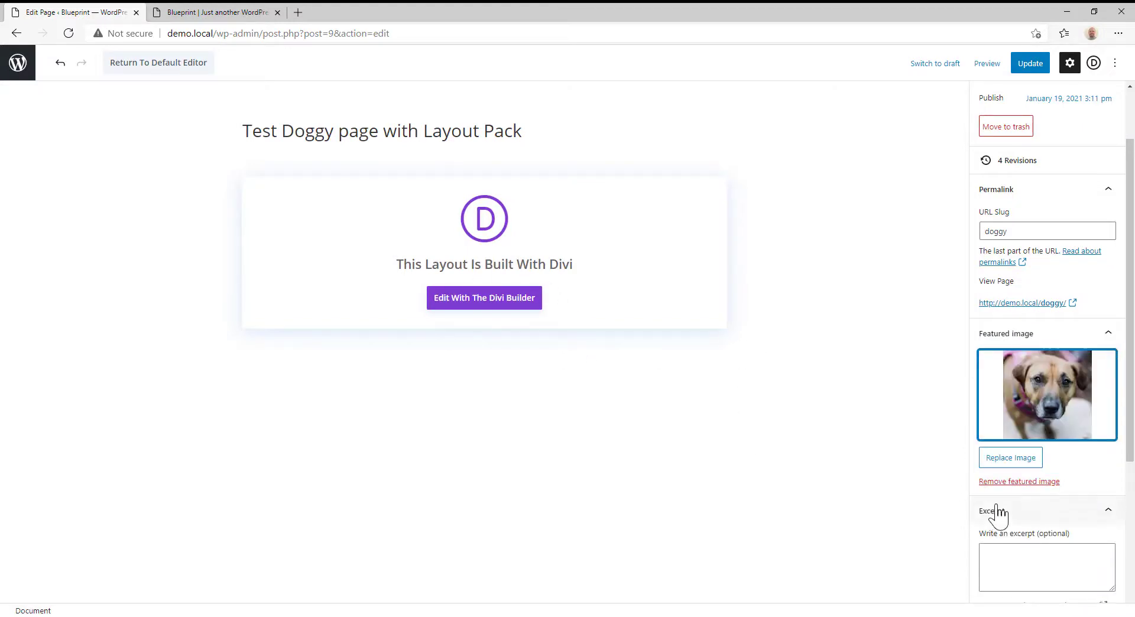
- Turn on Dot Navigation in the Divi page settings, leave the excerpt empty, and update the page
scroll(1005, 482, down, 3)
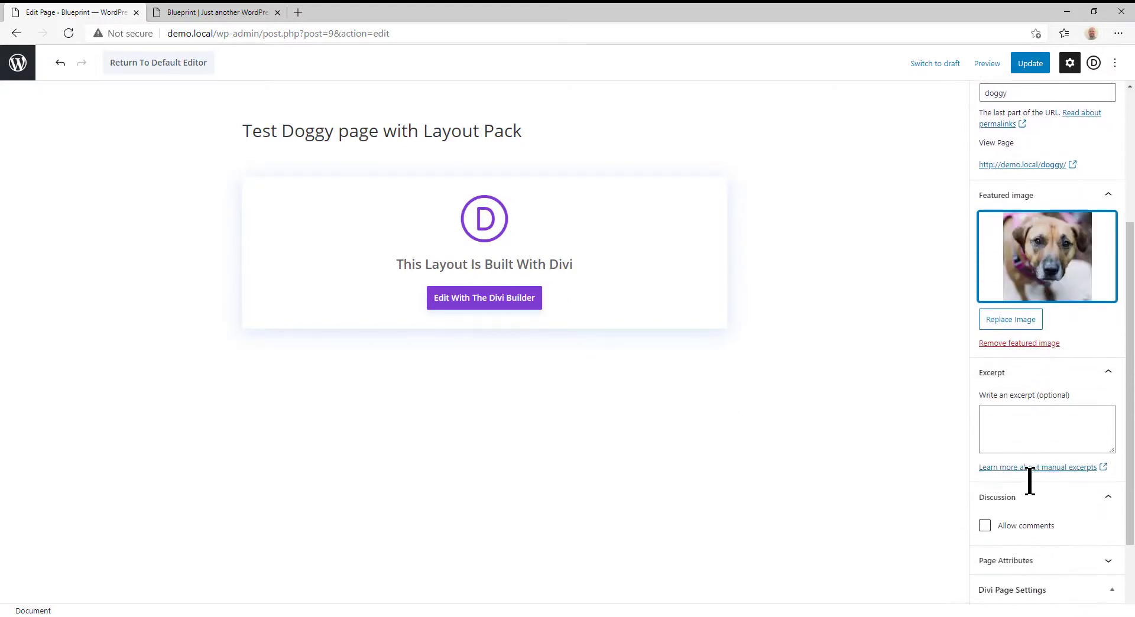
click(999, 403)
scroll(983, 503, down, 2)
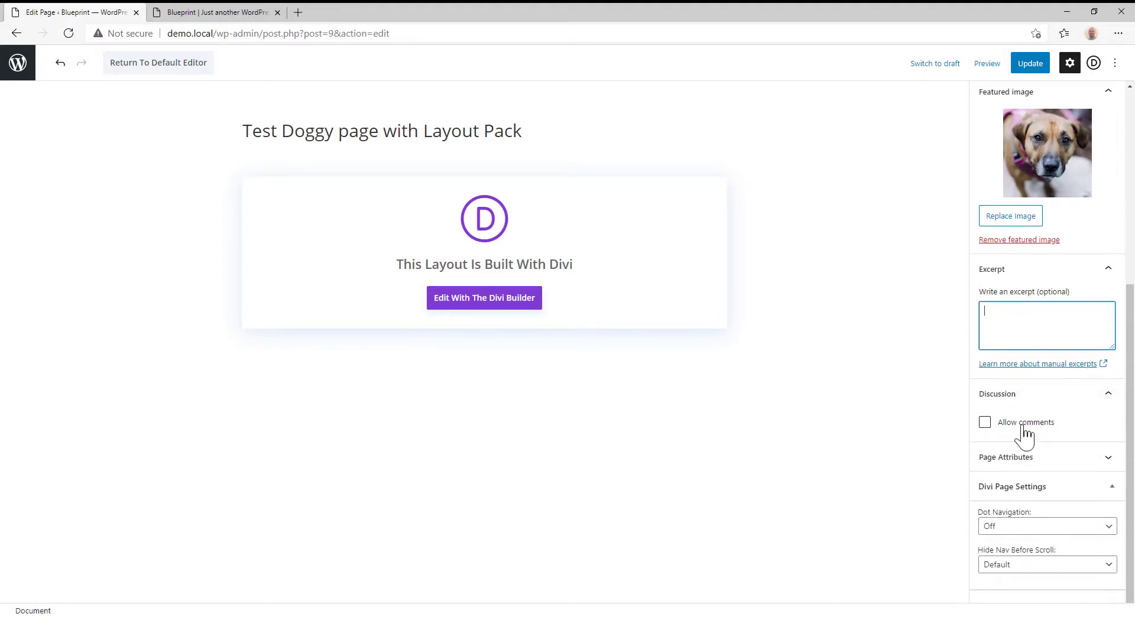
click(1014, 526)
click(1014, 550)
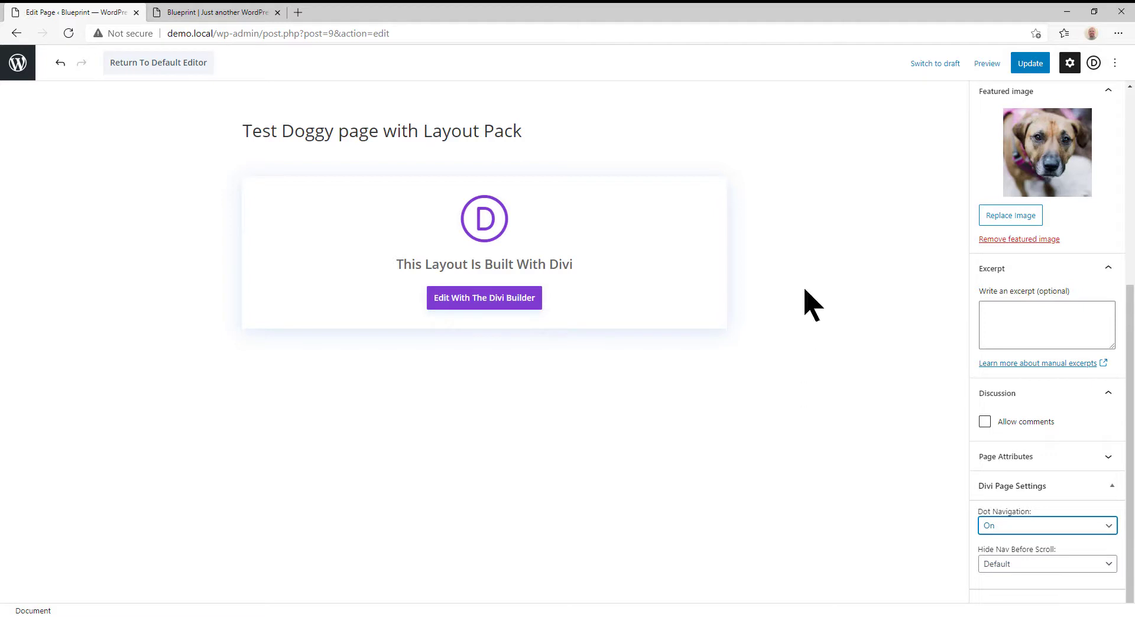
click(1035, 67)
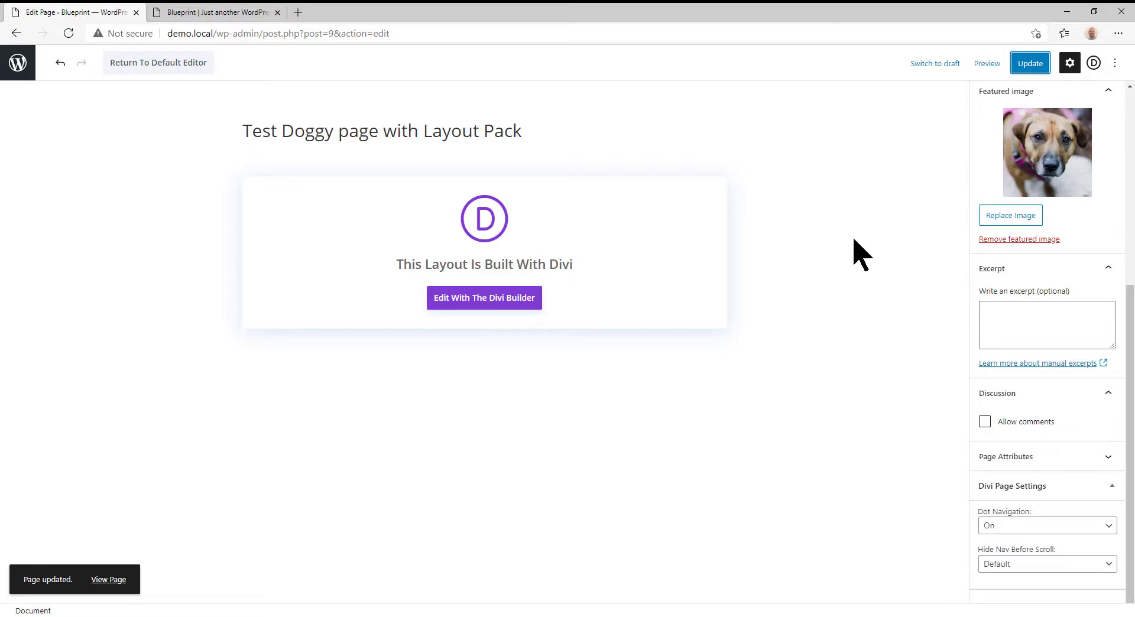
- Reload the live site and examine the doggy page, the home page and the single "Hello world!" post with its comments
click(204, 13)
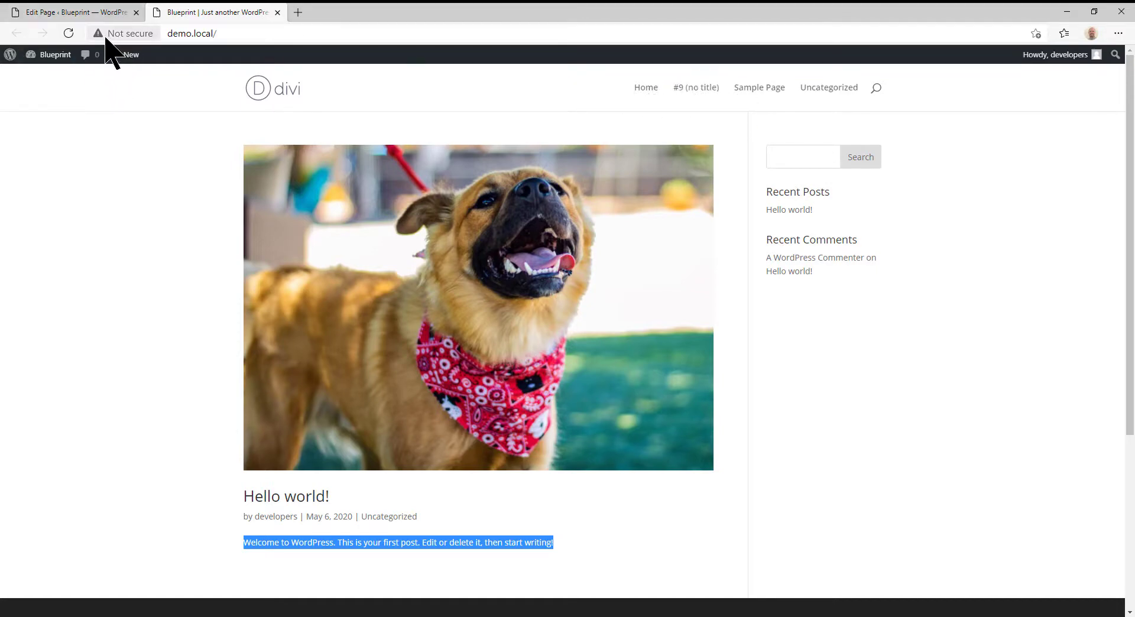
click(68, 34)
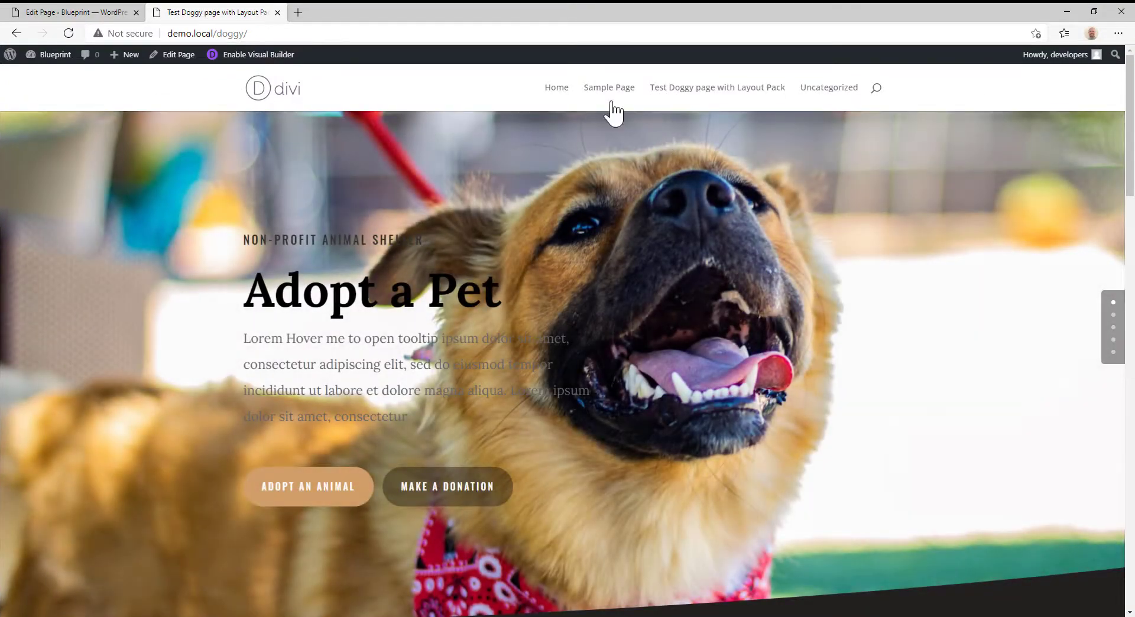
click(558, 90)
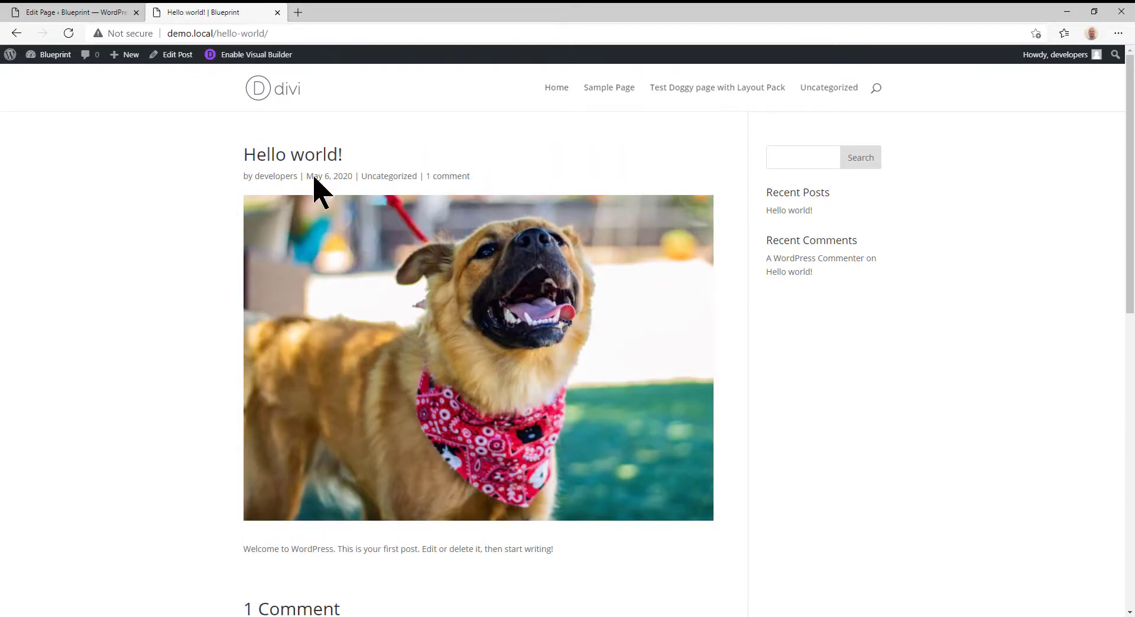
scroll(438, 334, down, 1)
scroll(438, 334, down, 8)
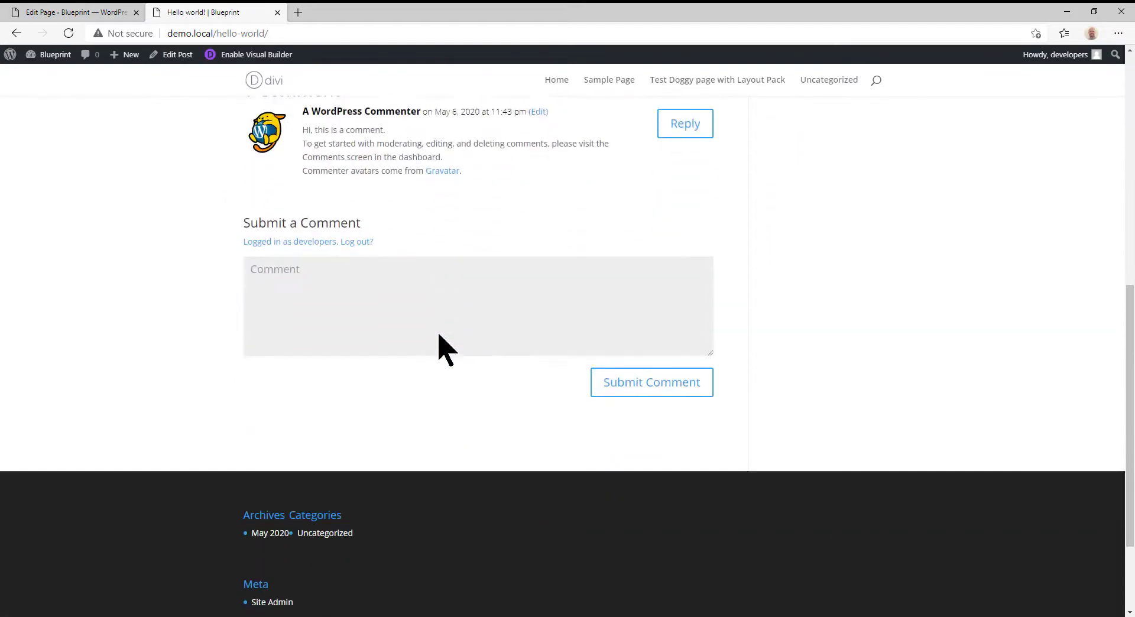
scroll(443, 349, up, 3)
scroll(642, 429, up, 6)
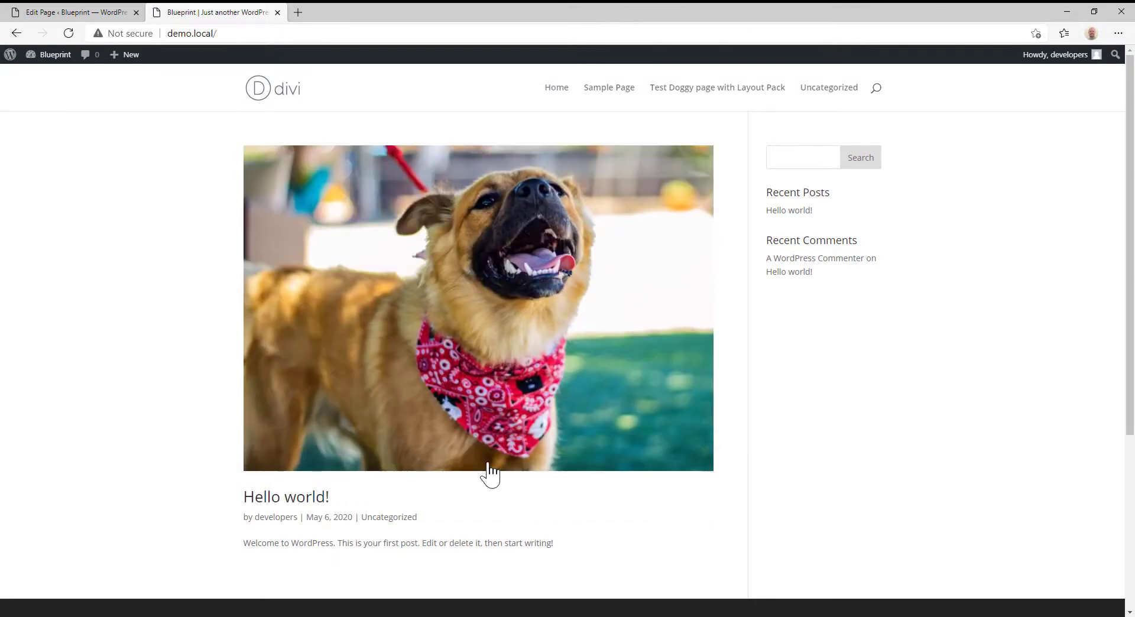
- Return to the site administration and publish a new post titled "Now you can see summary vs. single post"
click(66, 13)
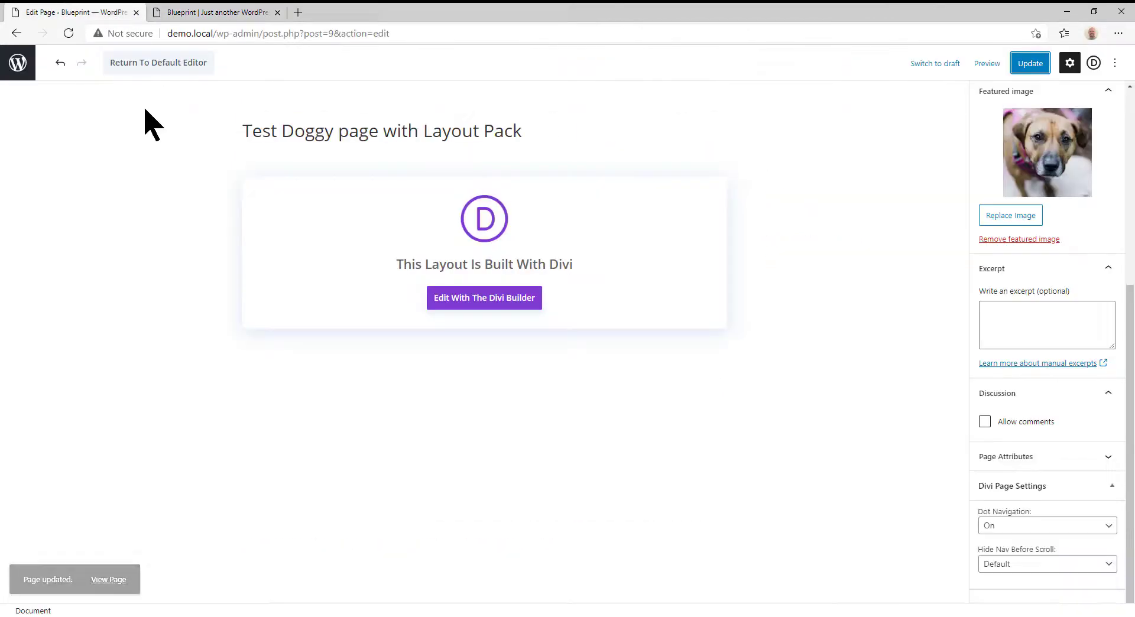
click(18, 62)
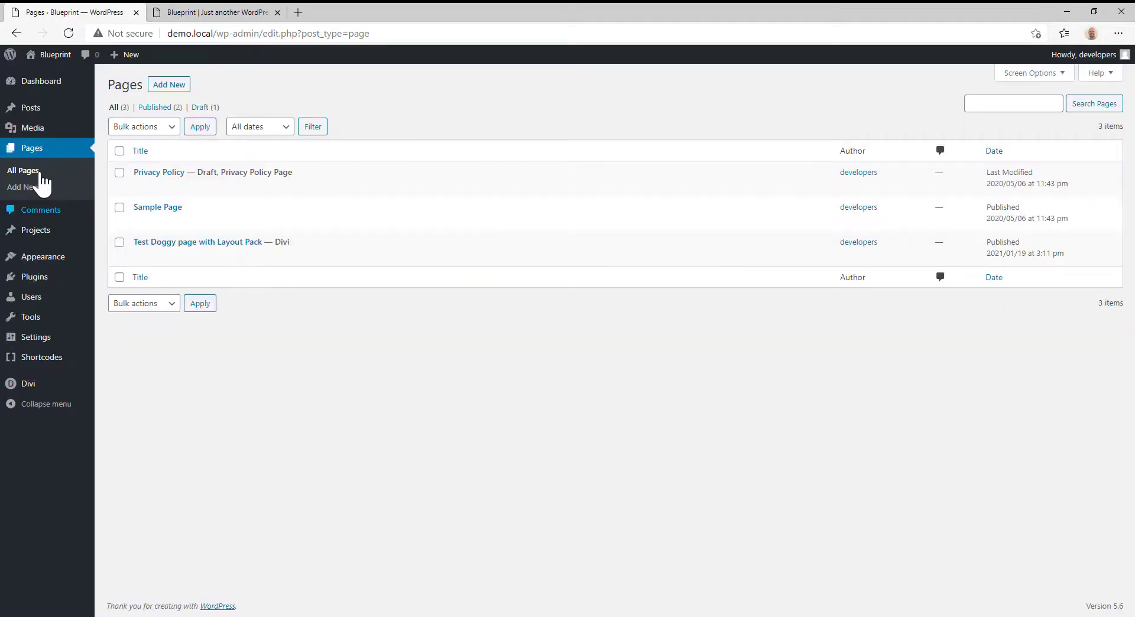
mouse_move(35, 133)
mouse_move(37, 110)
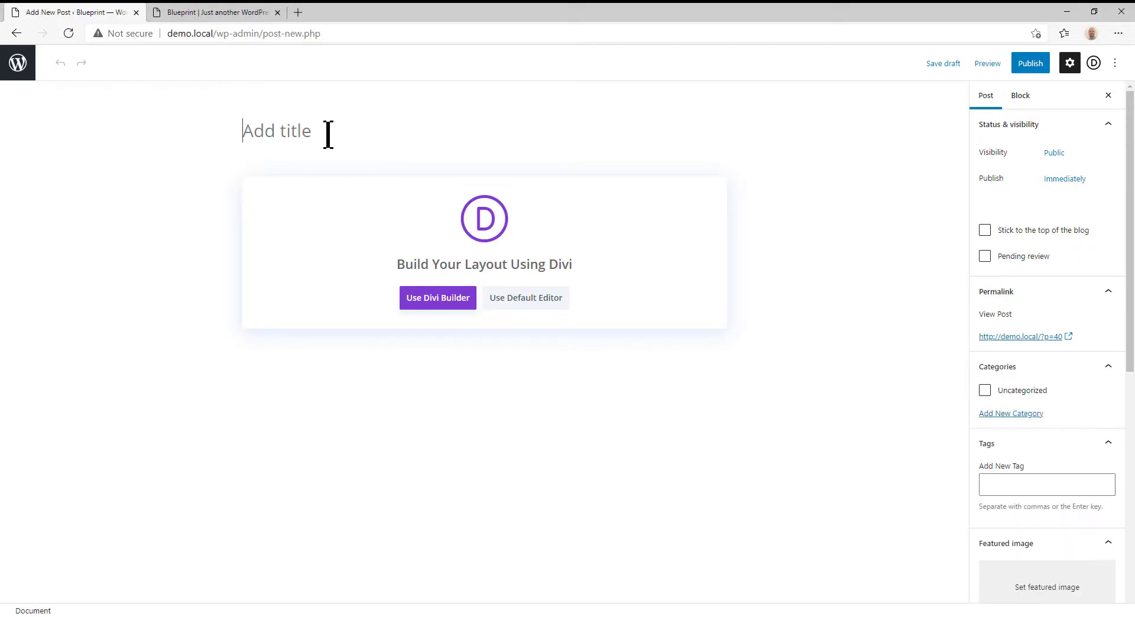
text(Now)
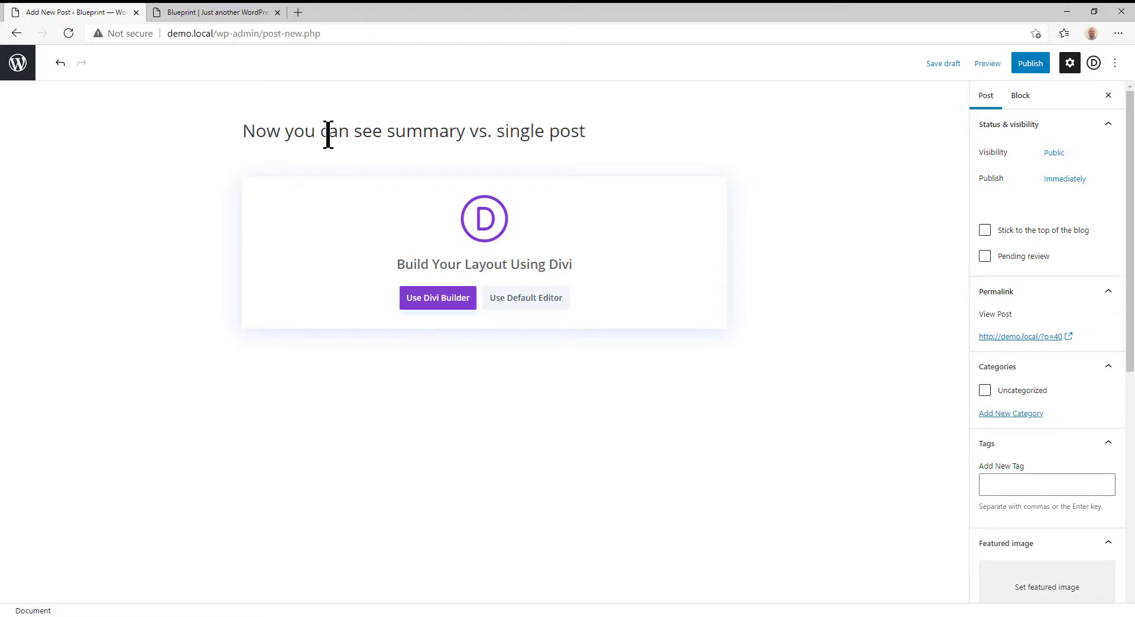
click(1034, 66)
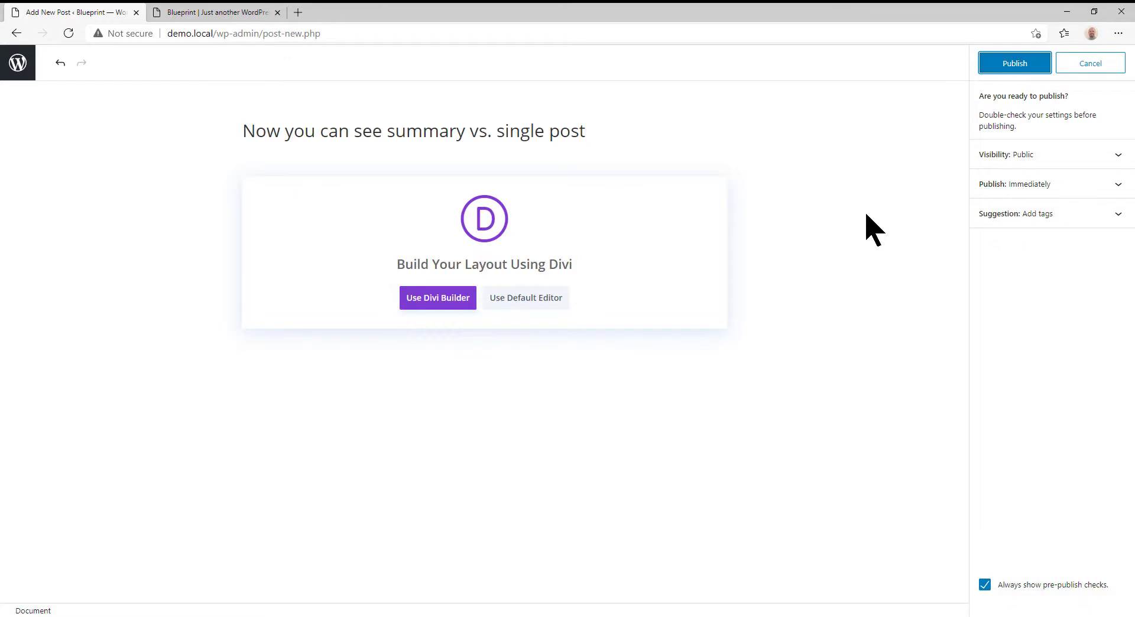
click(1008, 66)
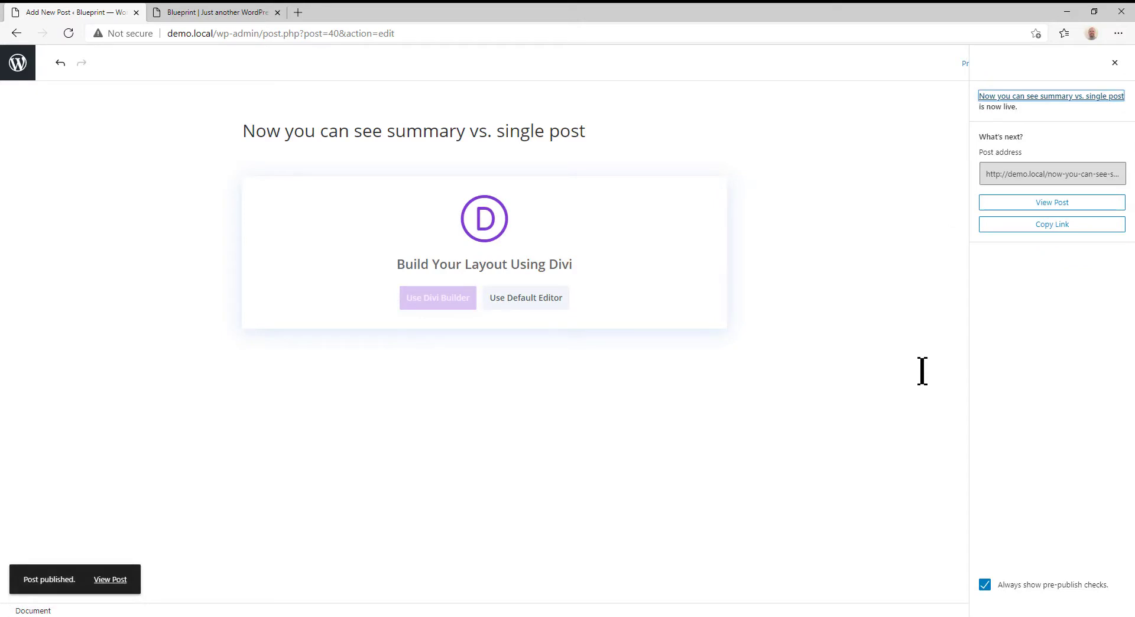
- Refresh the front page to check the new post in the listing, and highlight the text shown under "Hello world!"
click(210, 14)
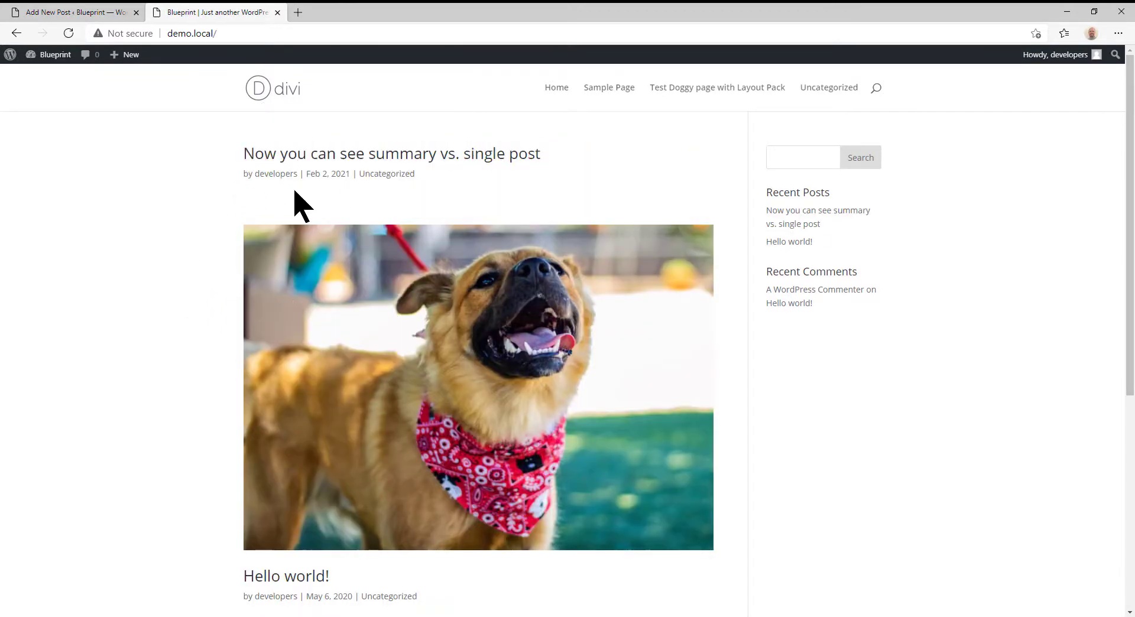
scroll(430, 178, down, 1)
scroll(251, 437, down, 3)
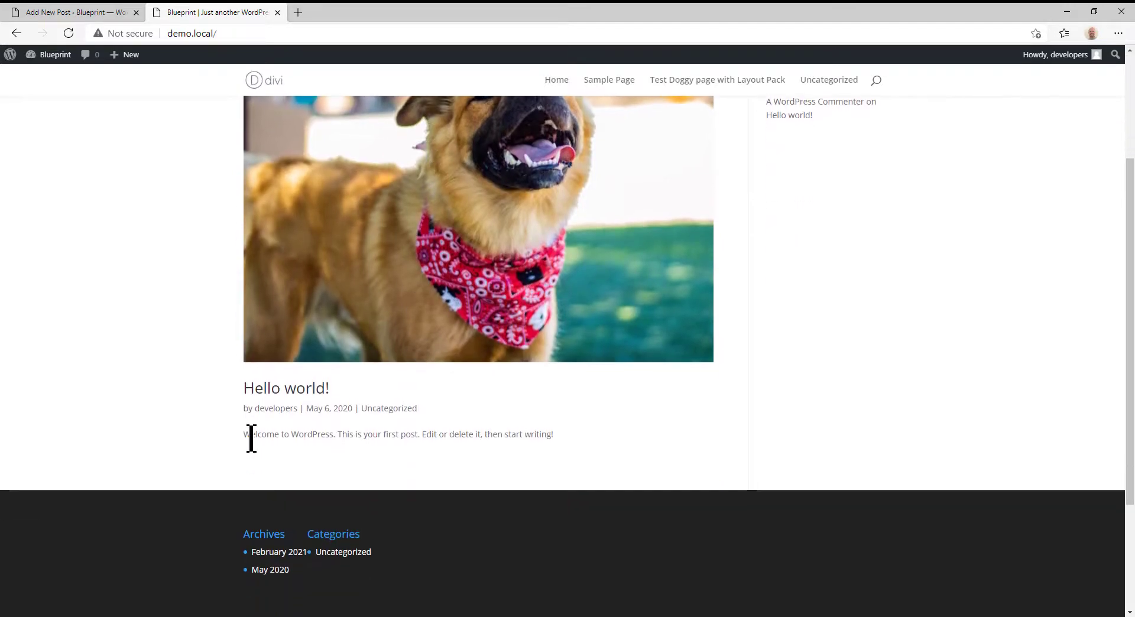
drag(246, 436, 585, 439)
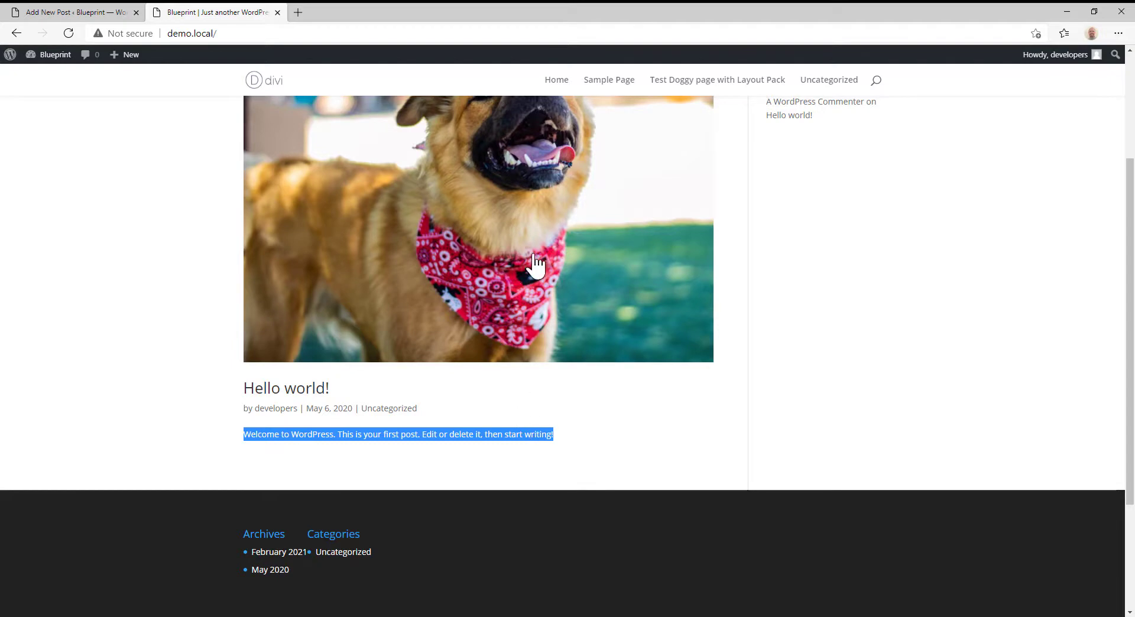
scroll(532, 264, up, 3)
- Open the "Hello world!" post for editing from the posts list and highlight its excerpt text
click(48, 12)
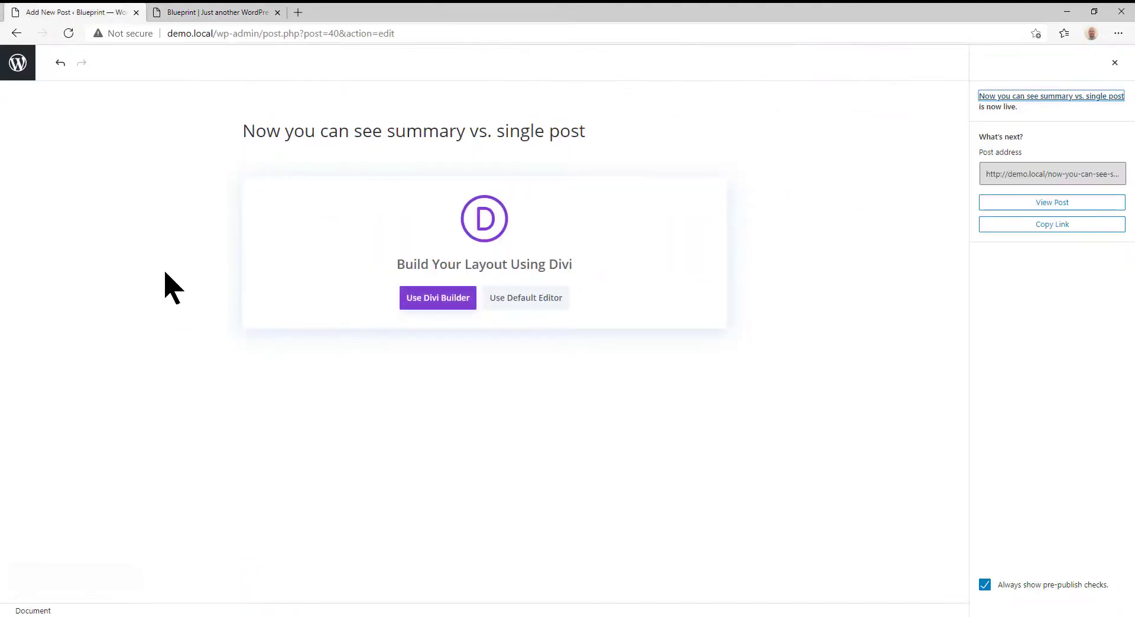
click(18, 64)
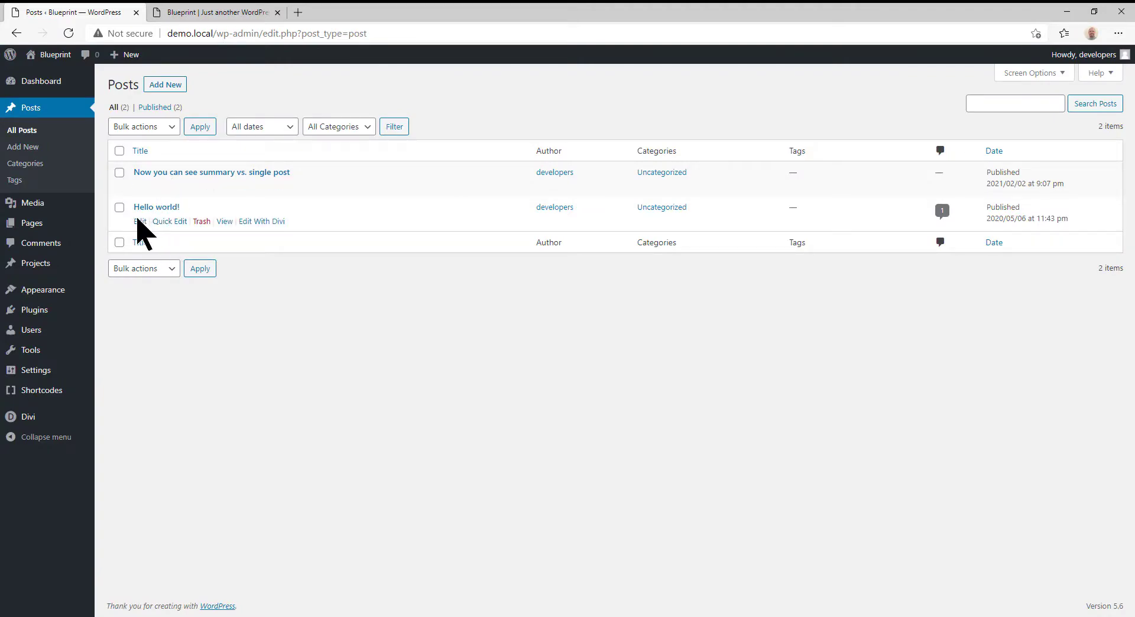
click(140, 221)
scroll(1005, 384, down, 10)
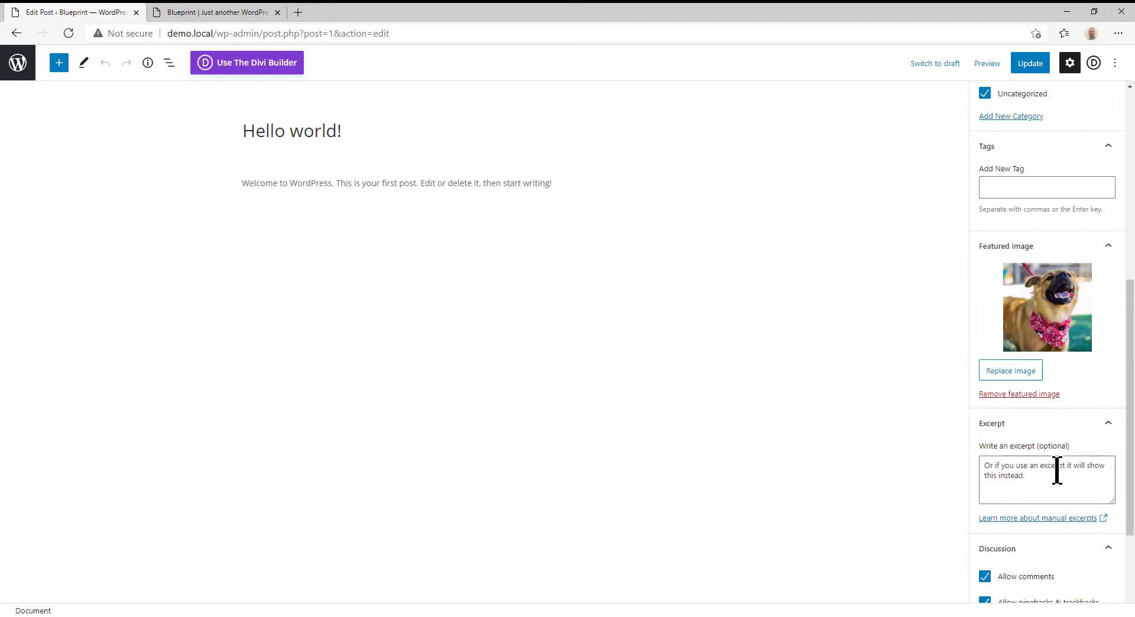
drag(1029, 477, 970, 458)
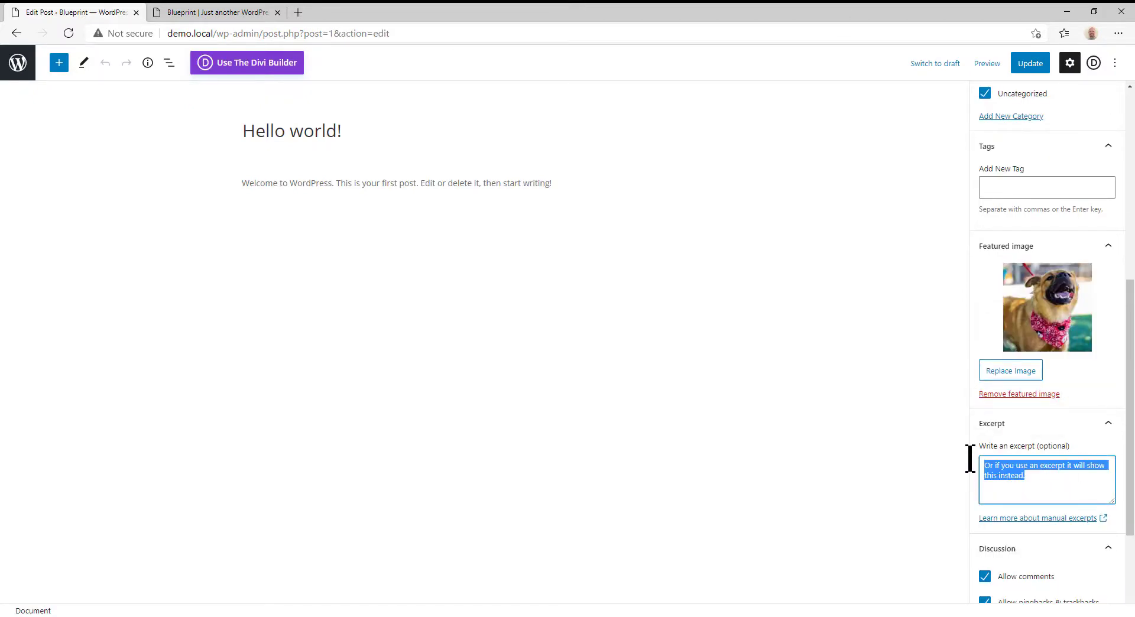
- Compare the excerpt with the text listed under "Hello world!" on the front page, and clear the text highlight
click(214, 13)
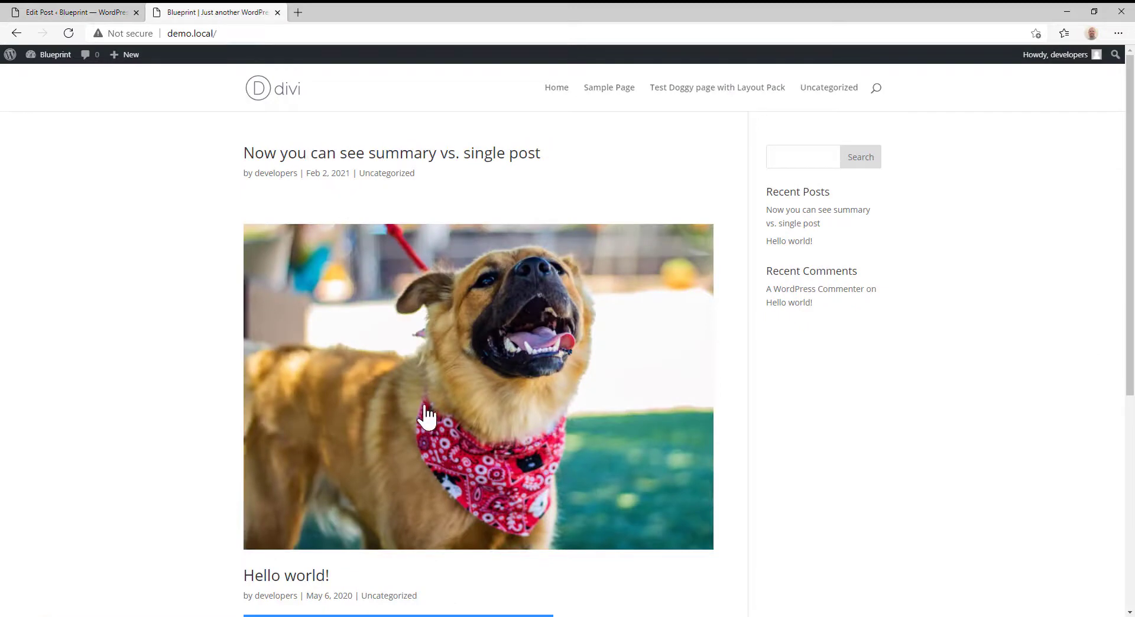
scroll(425, 411, down, 3)
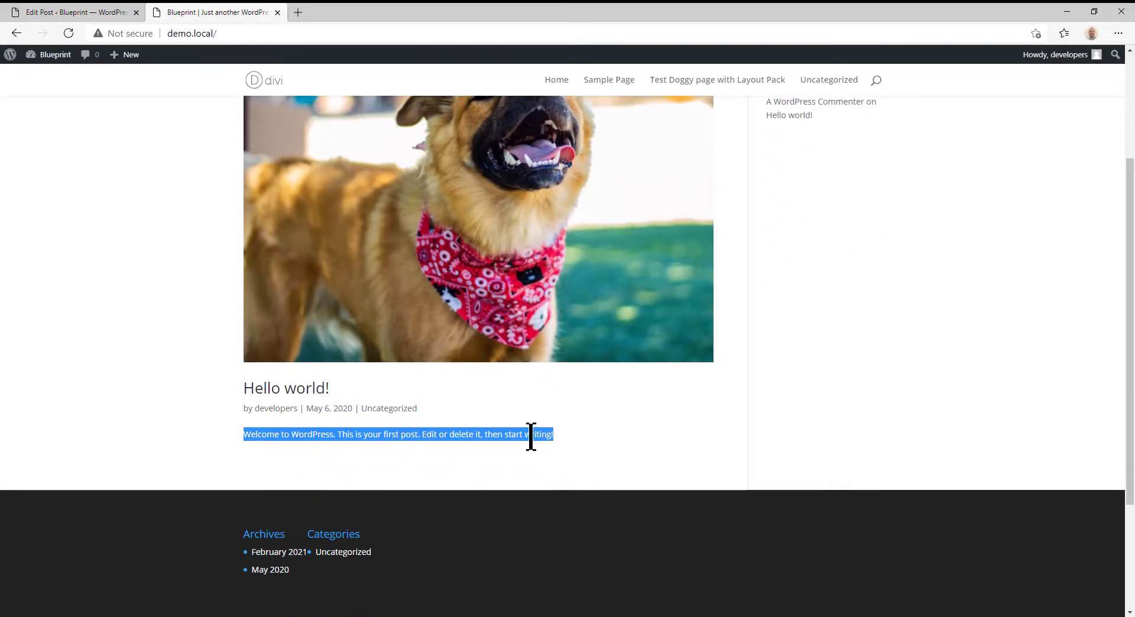
click(389, 435)
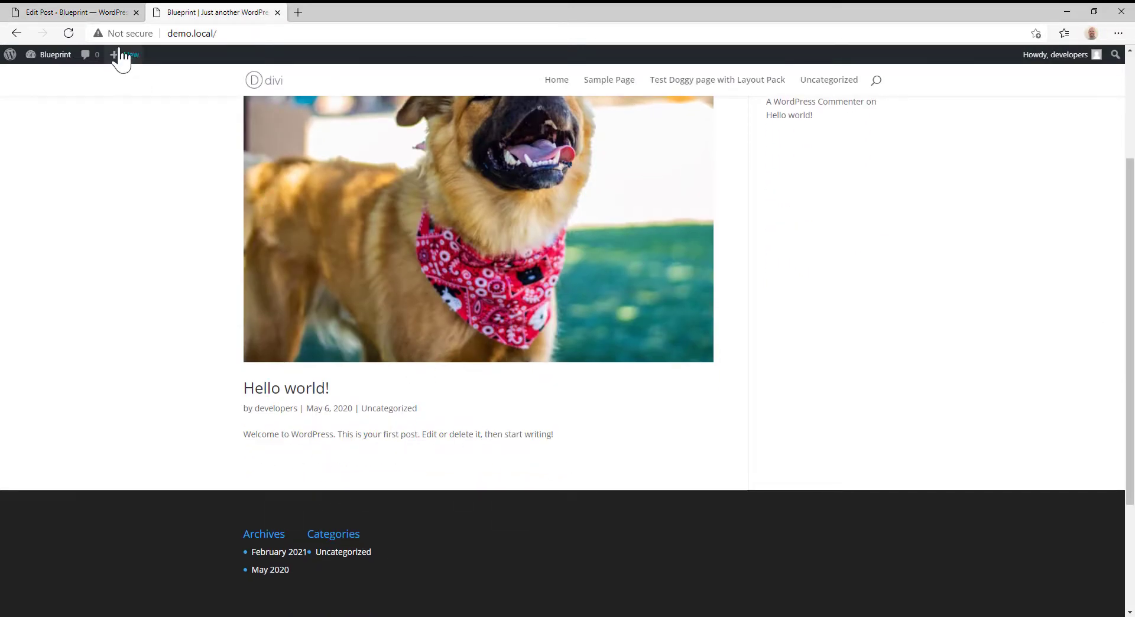
- Leave the post editor and open the site's Reading settings
click(104, 18)
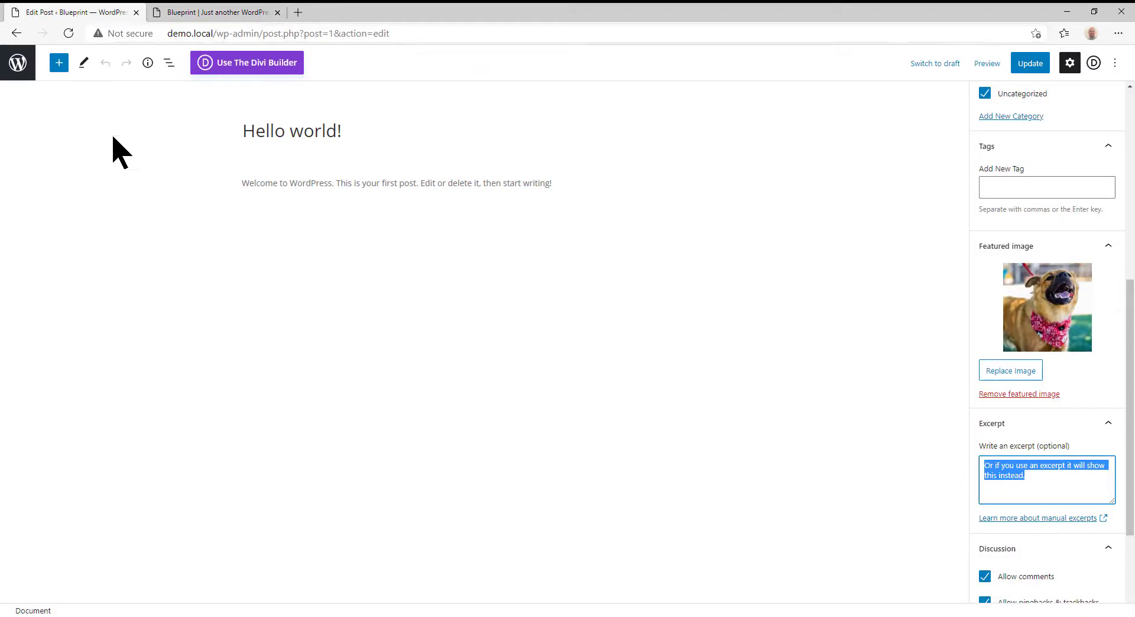
click(19, 62)
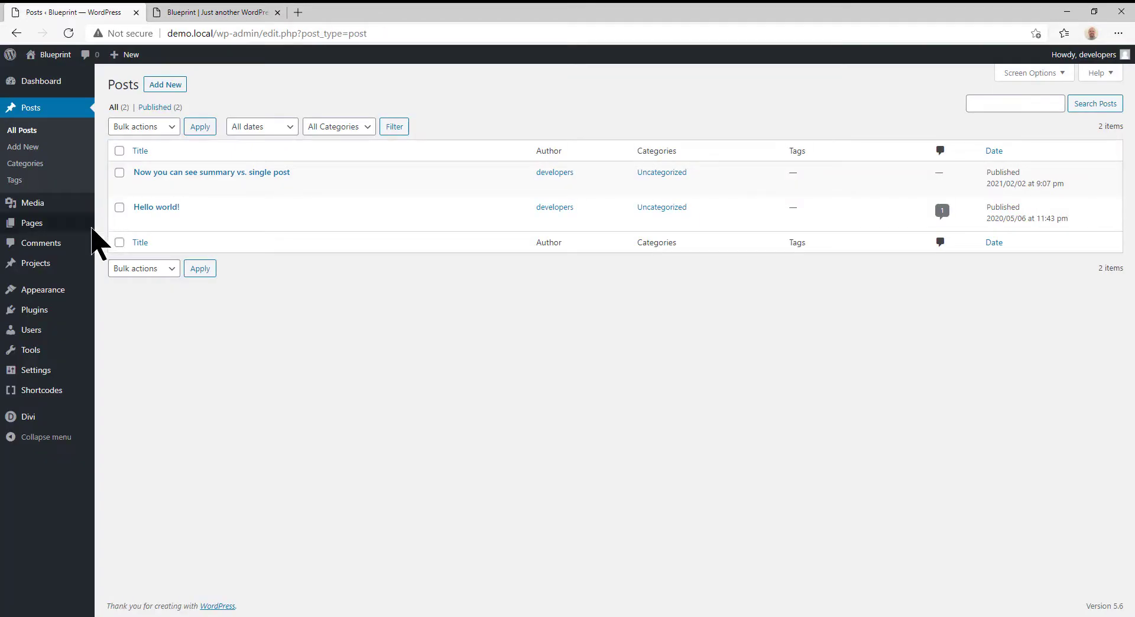
mouse_move(35, 372)
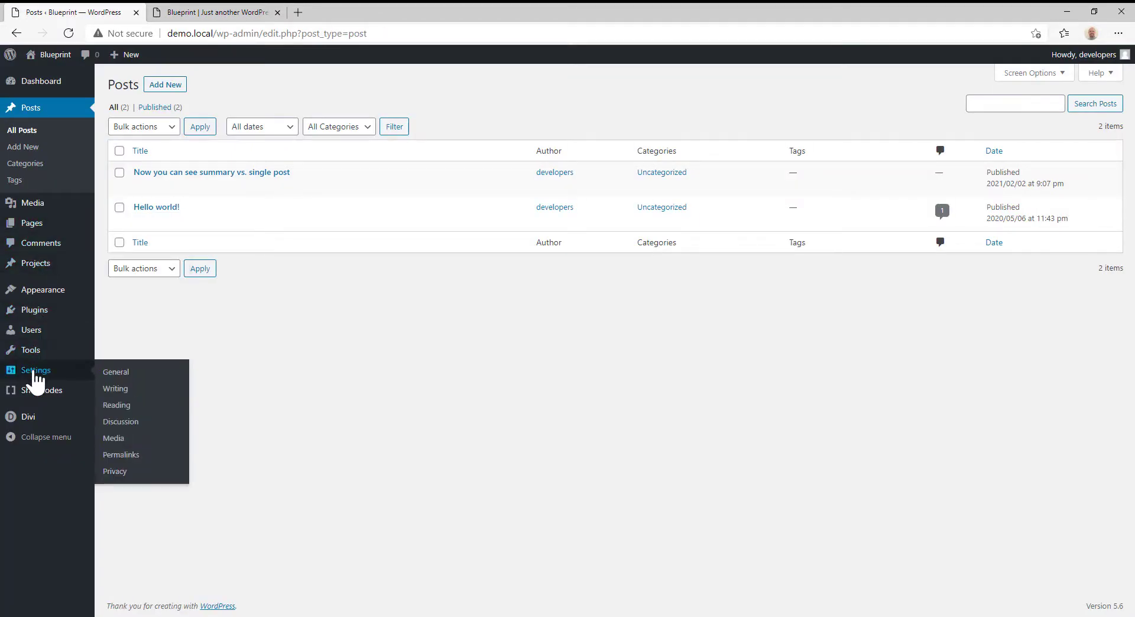
click(127, 407)
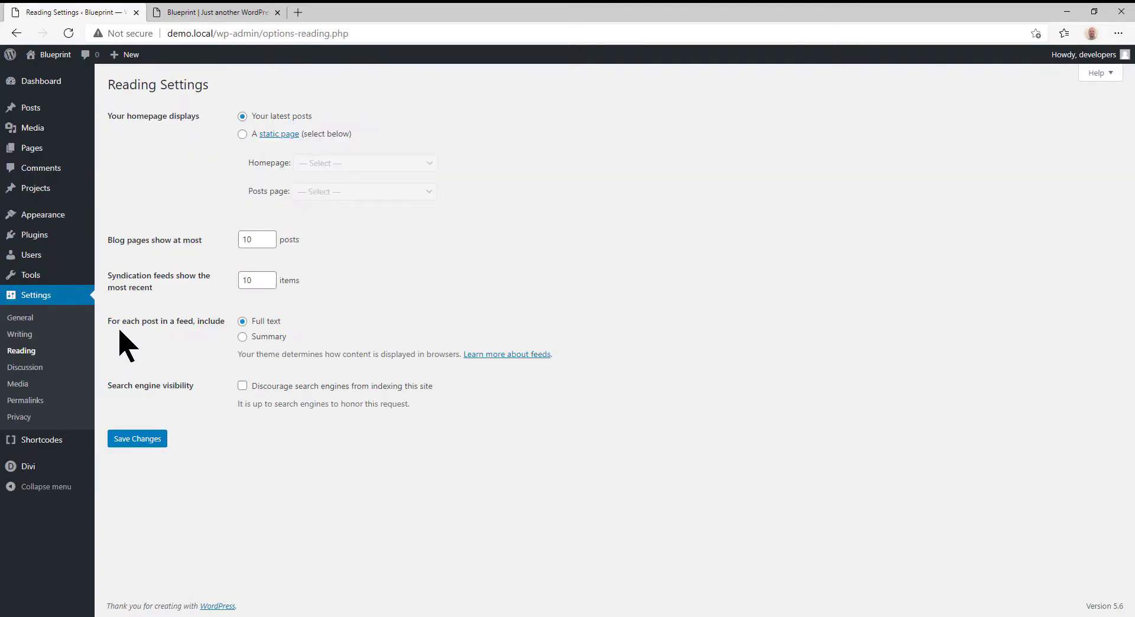
- Set each post in a feed to include Summary in the Reading settings and save the changes
drag(111, 322, 294, 342)
click(275, 341)
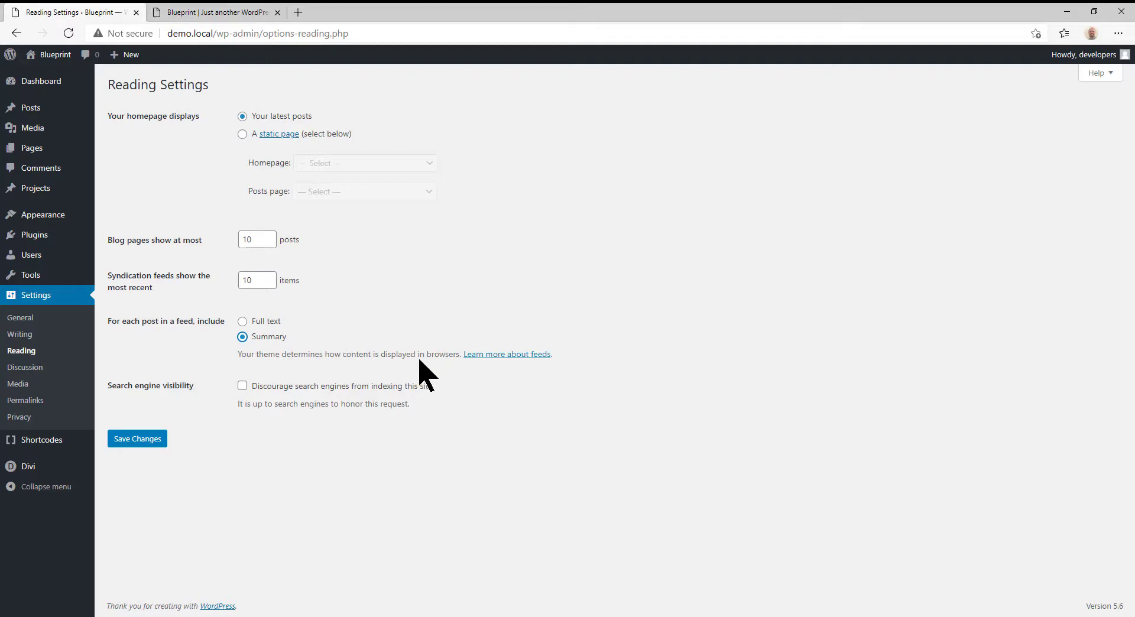
click(133, 442)
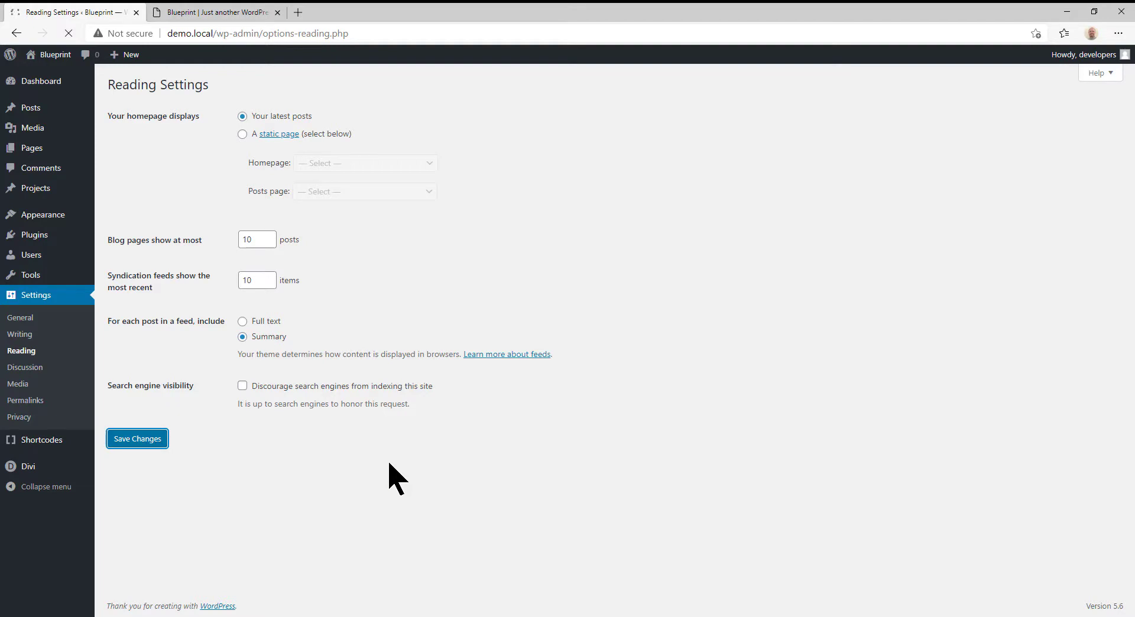
- Refresh the site's front page and highlight the text listed under "Hello world!" to check whether the excerpt is used
click(216, 11)
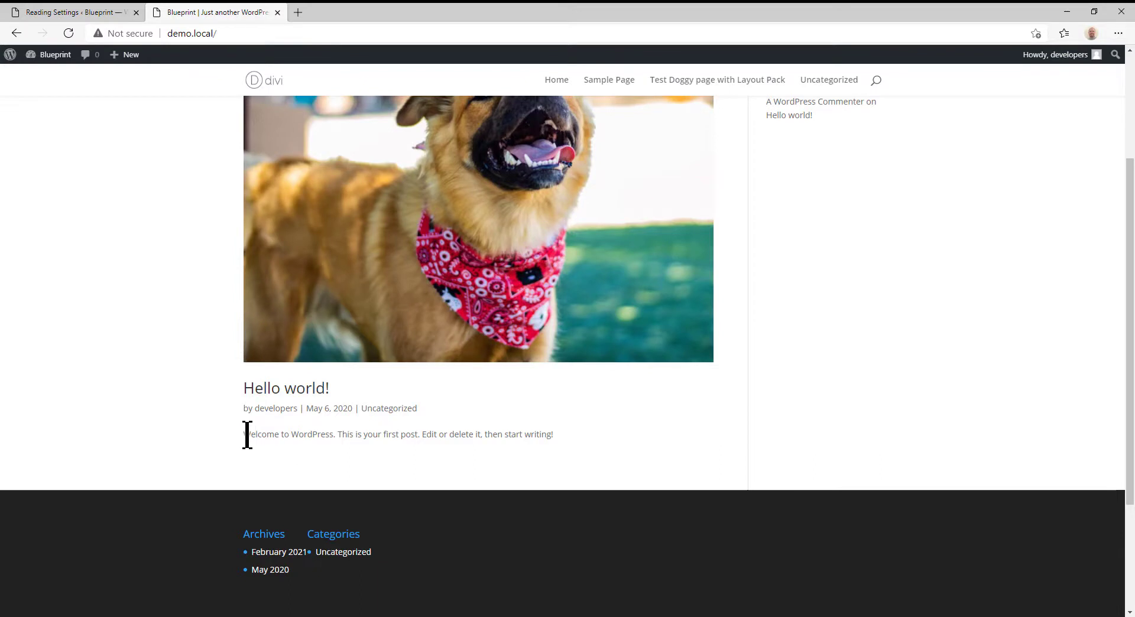
drag(245, 435, 564, 440)
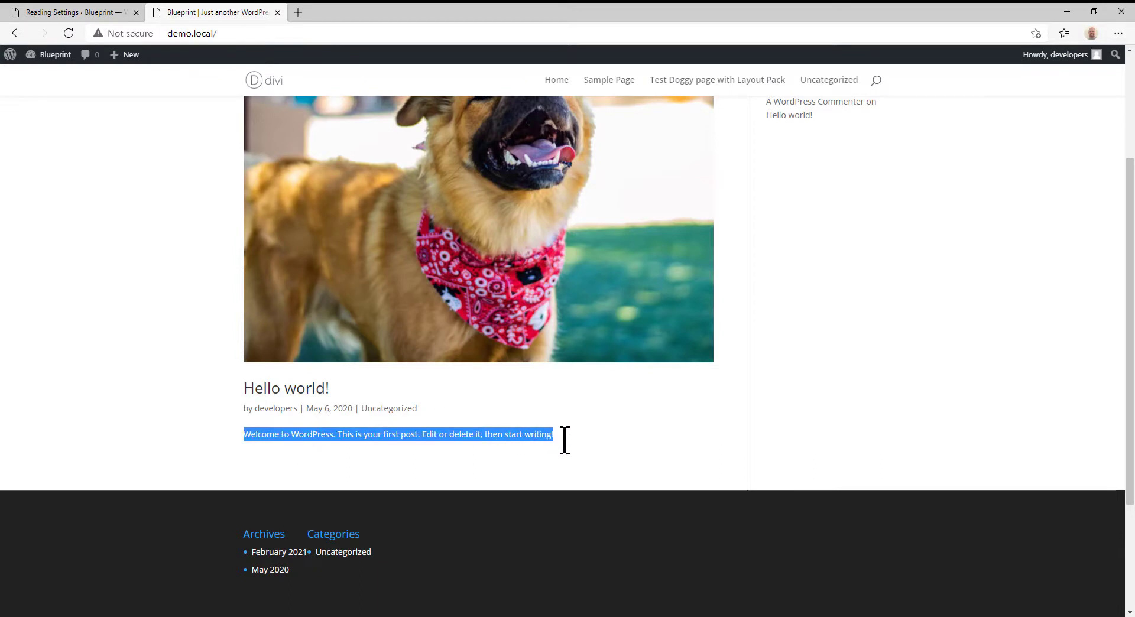
click(68, 33)
drag(244, 437, 465, 472)
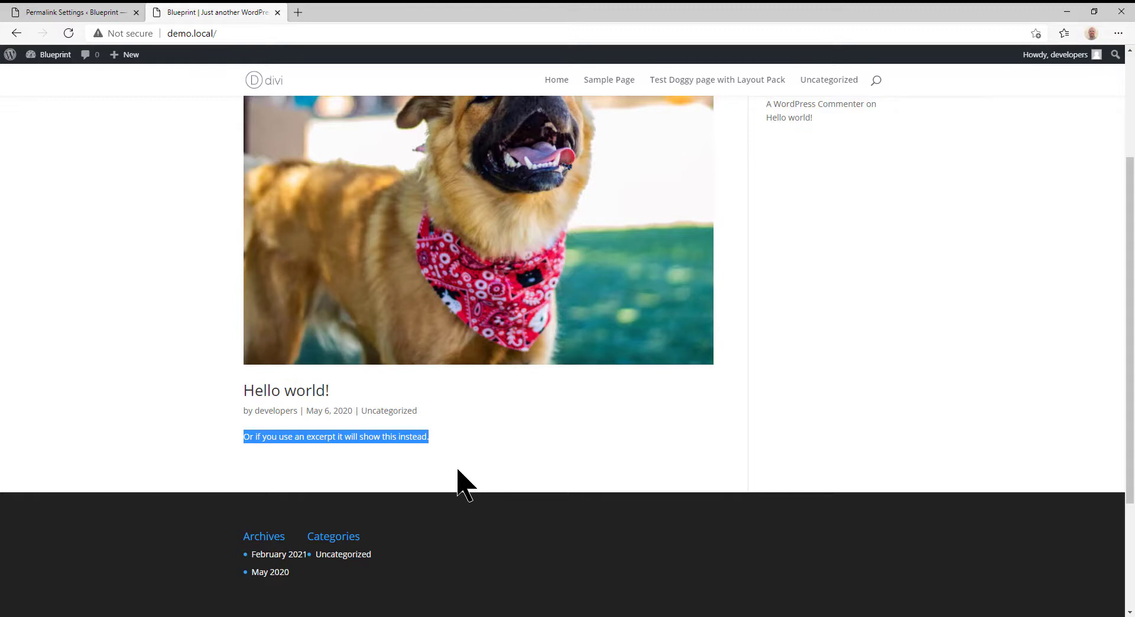
- Open the Divi Theme Options, find the "Use excerpts when defined" setting and highlight its label
click(84, 14)
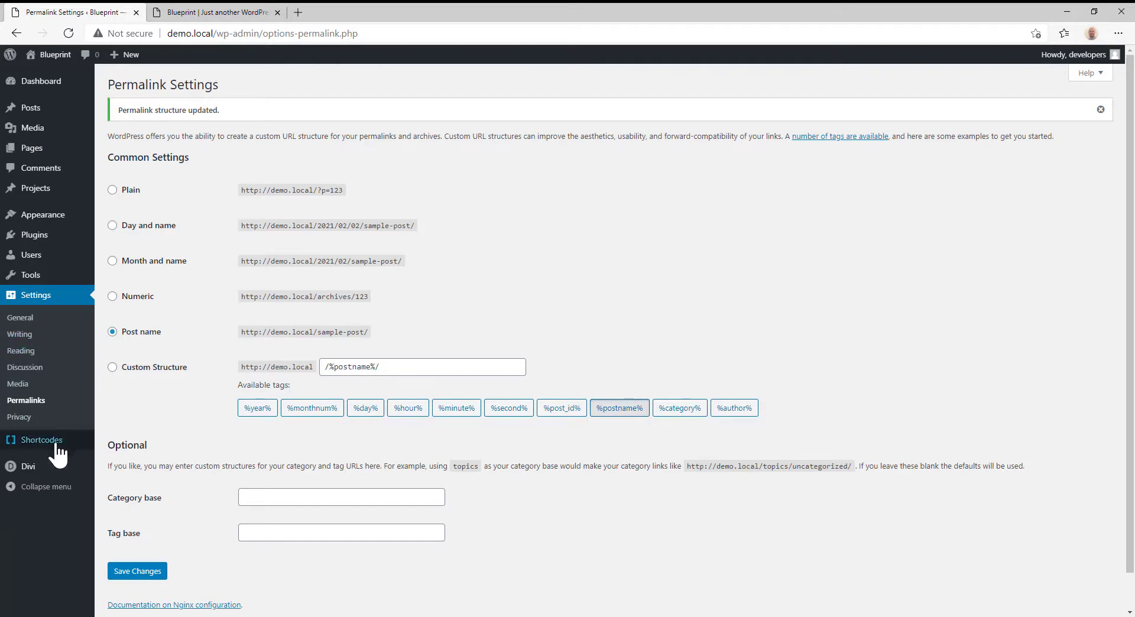
mouse_move(24, 467)
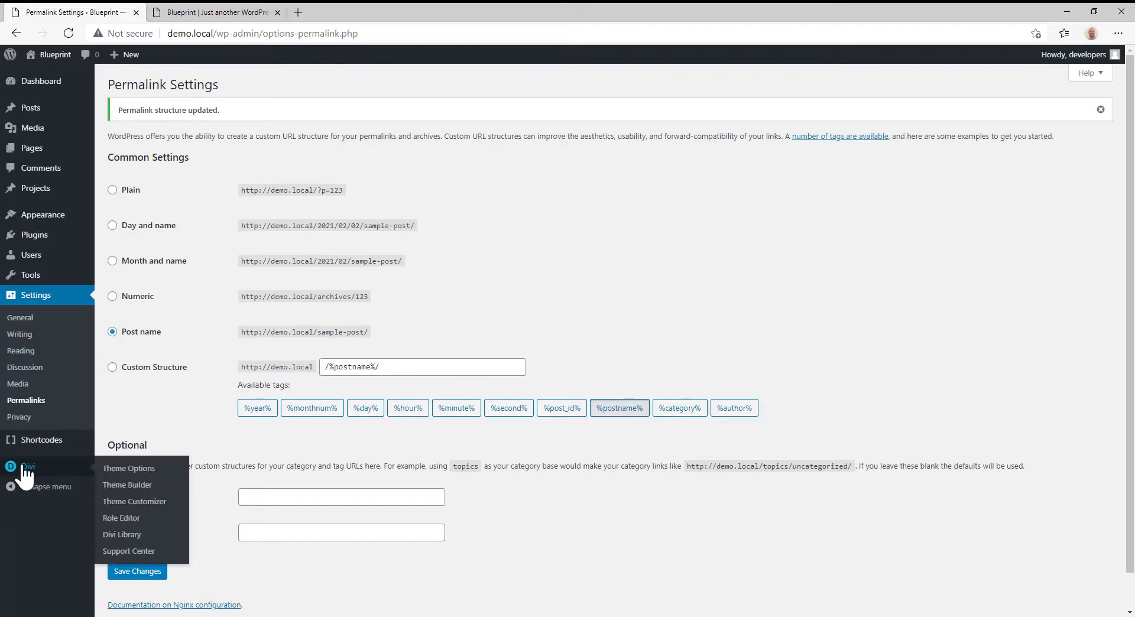
click(117, 470)
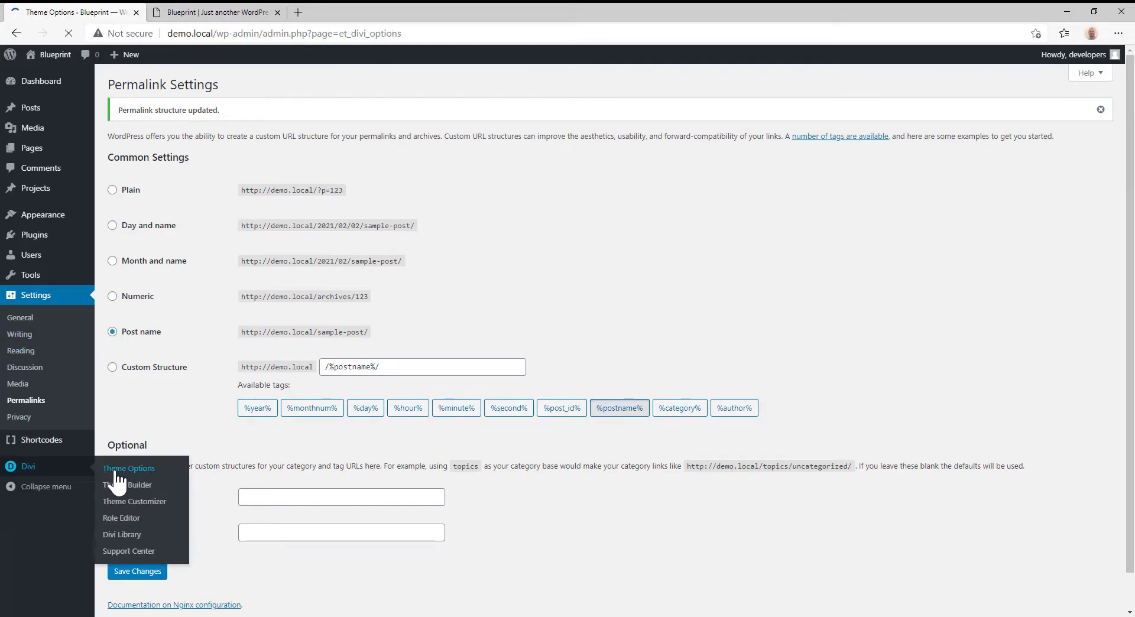
scroll(259, 437, down, 2)
scroll(258, 437, down, 10)
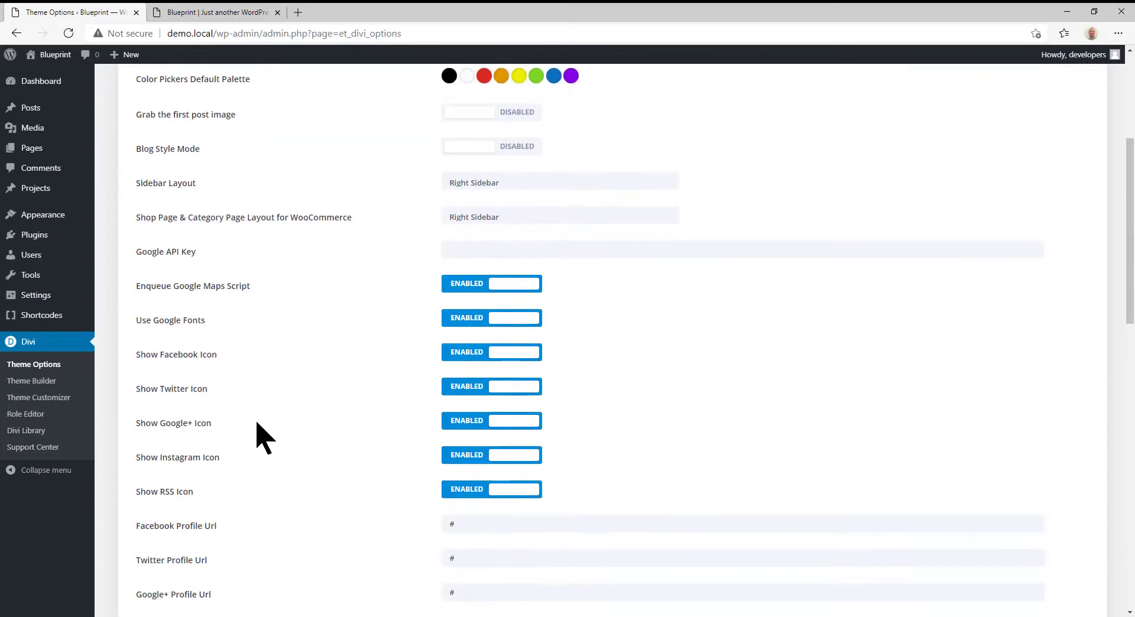
scroll(258, 438, down, 3)
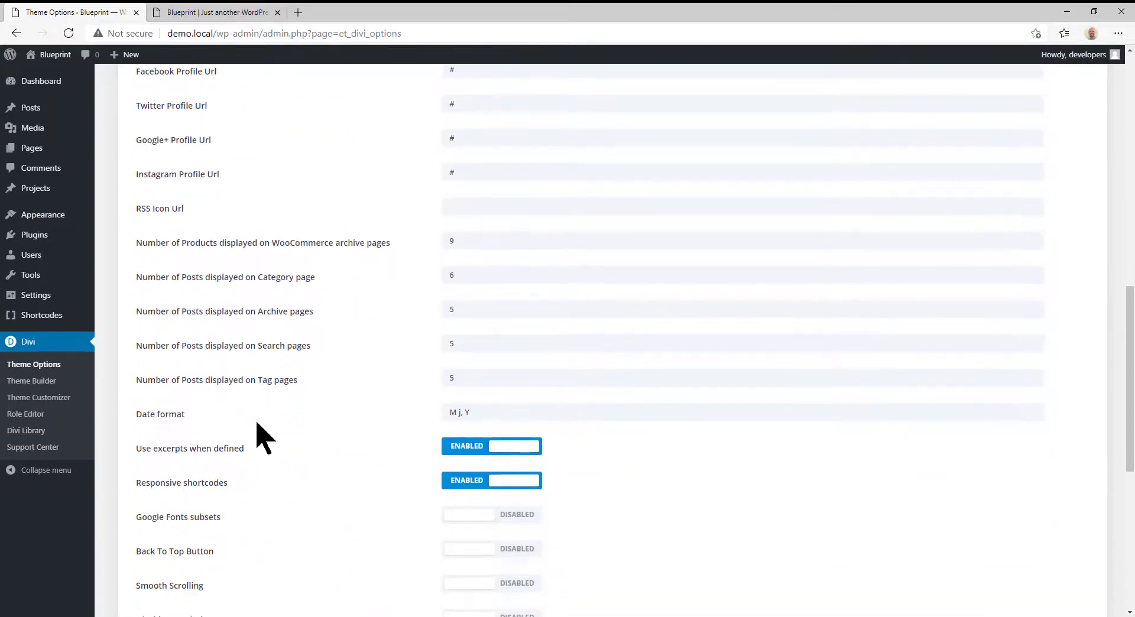
scroll(260, 413, up, 1)
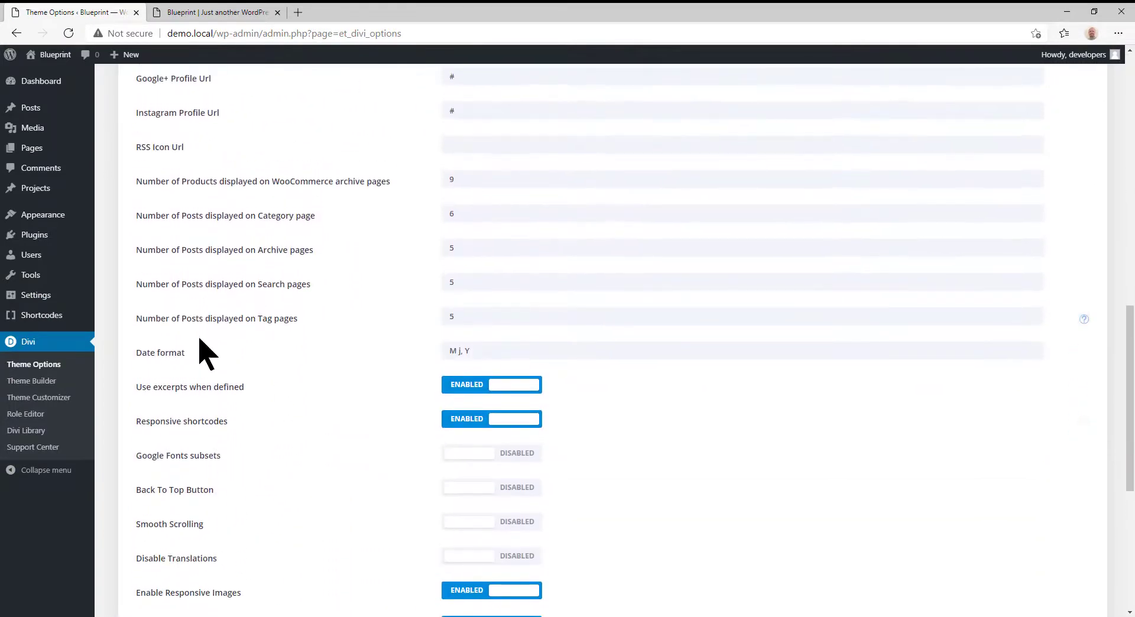
drag(132, 388, 243, 400)
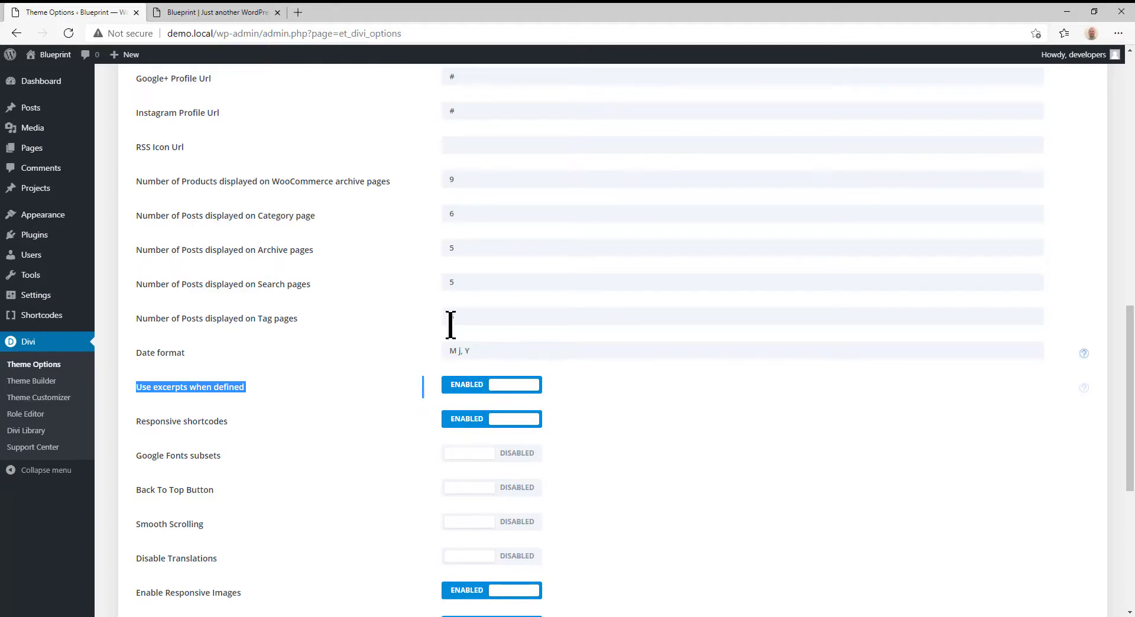
- Return to the front page and examine how the post listing and the "Hello world!" excerpt are displayed
click(237, 12)
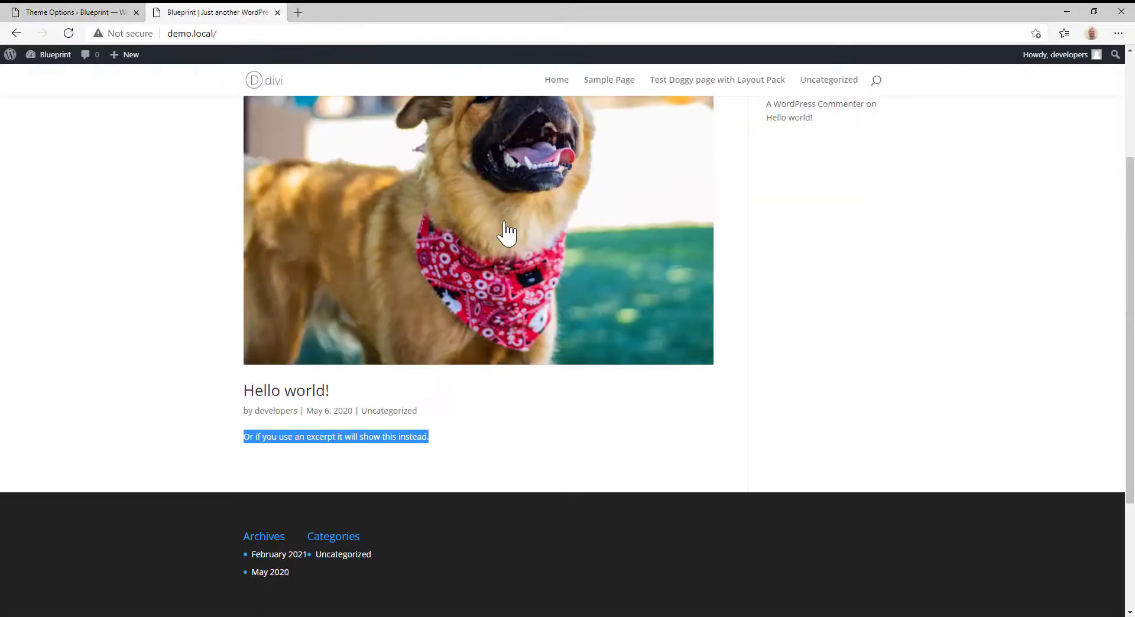
click(369, 440)
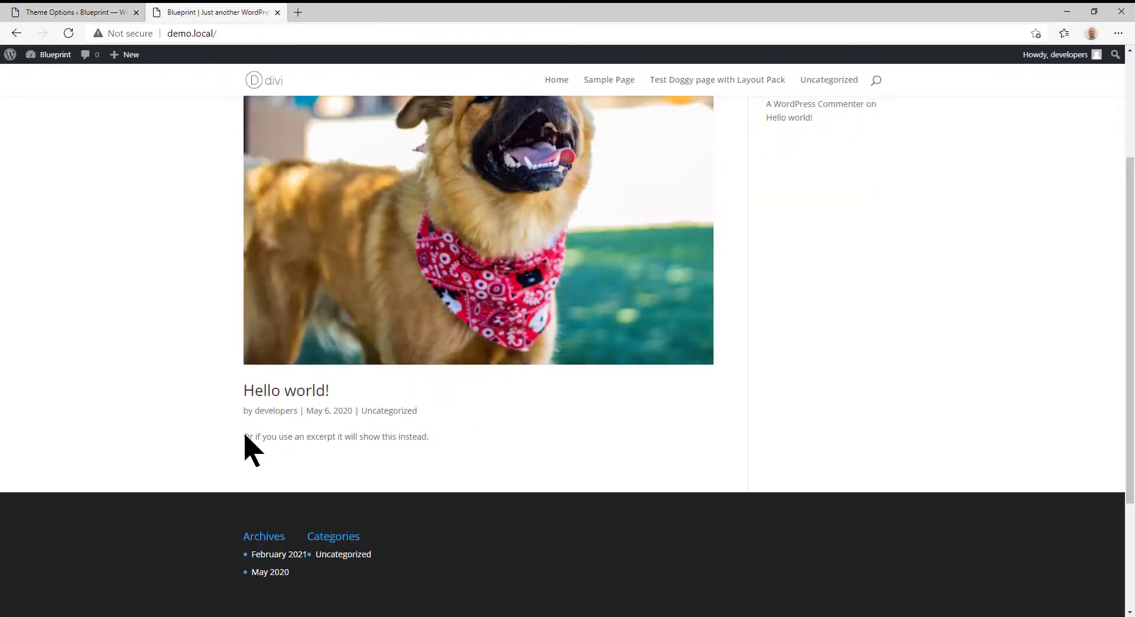
scroll(431, 359, up, 4)
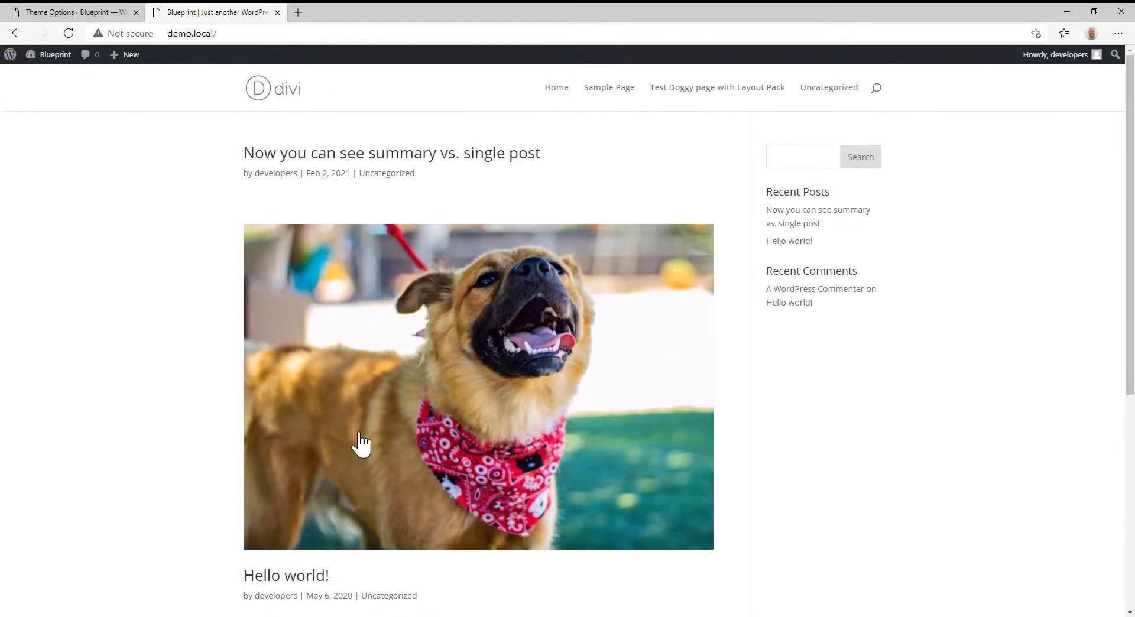
scroll(330, 380, down, 5)
scroll(402, 337, up, 5)
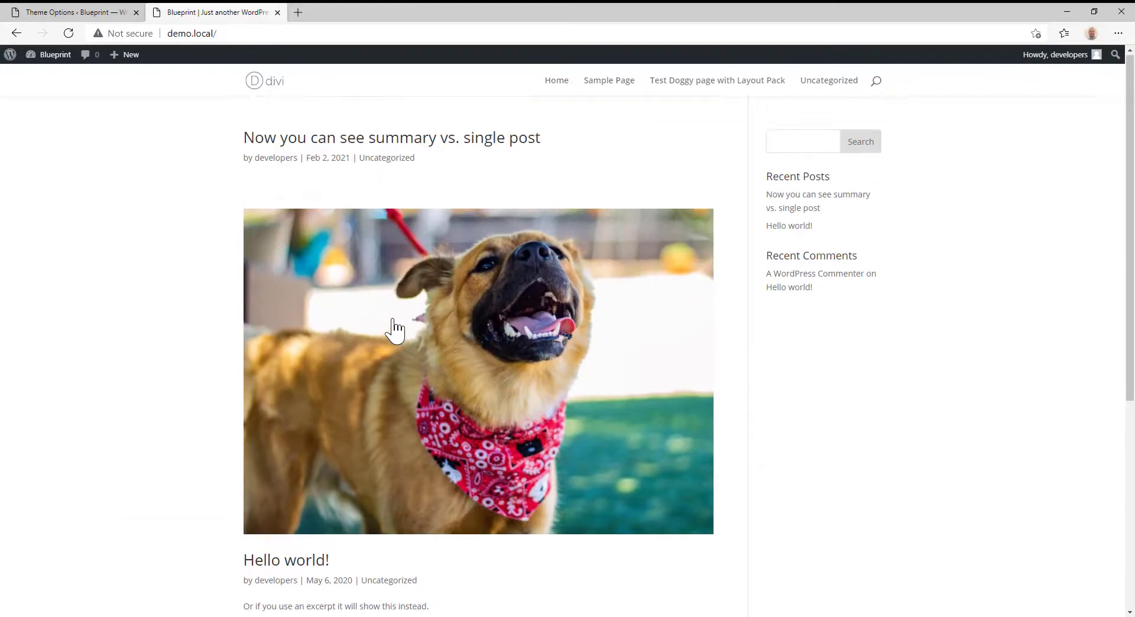
scroll(385, 331, down, 5)
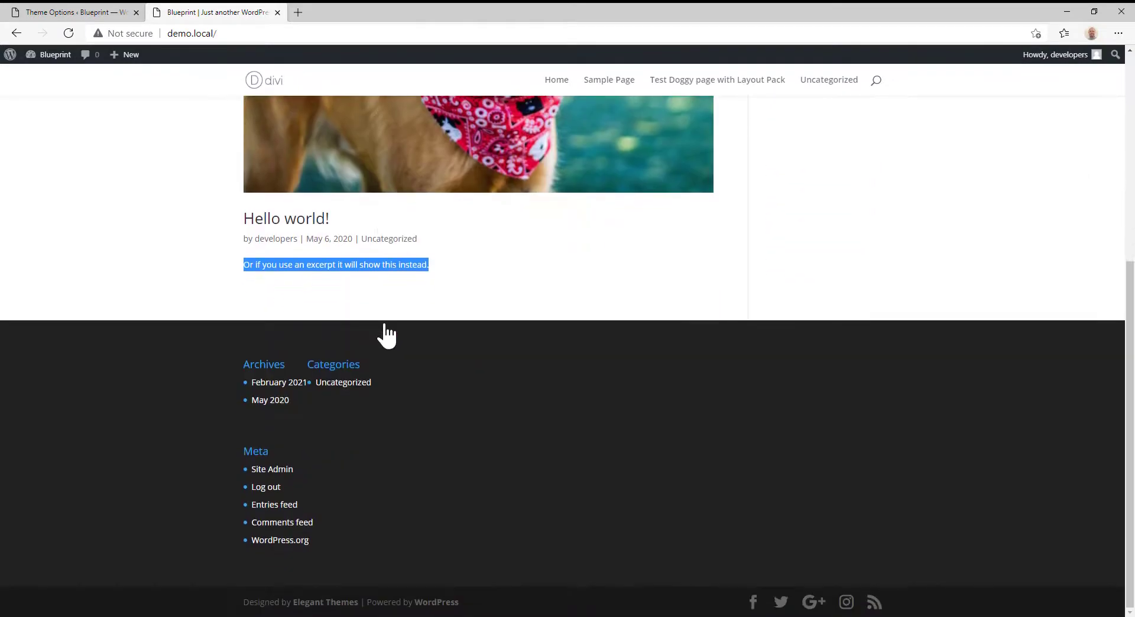
scroll(386, 331, up, 2)
scroll(385, 325, up, 2)
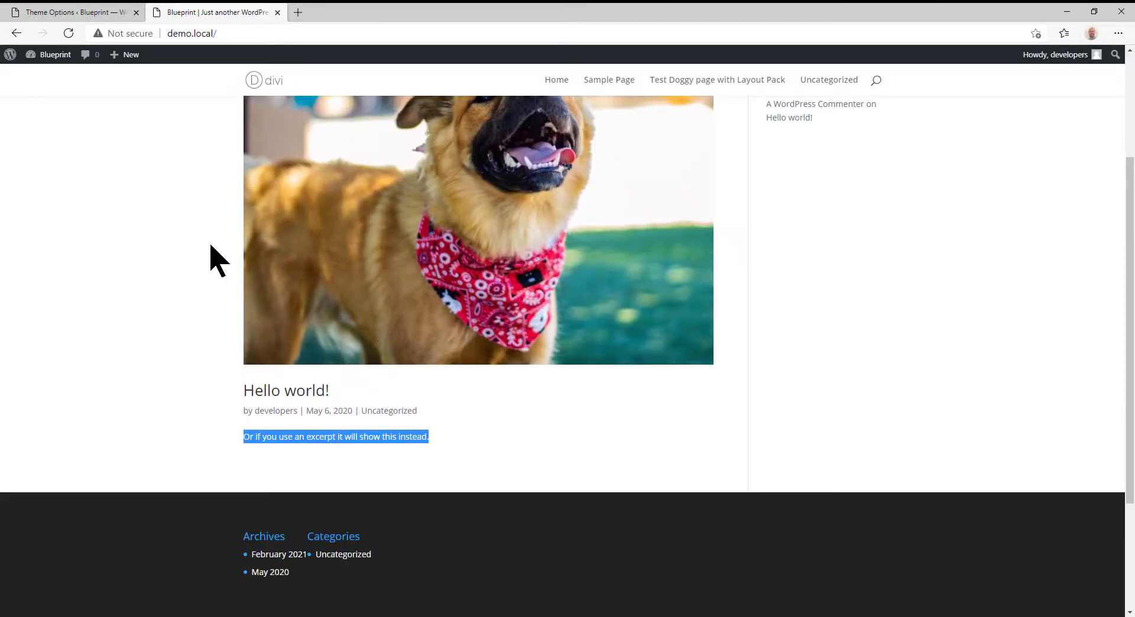
- Open the site's Permalink Settings and highlight the example URL endings for Plain, Day and name, Month and name, and Numeric
click(86, 19)
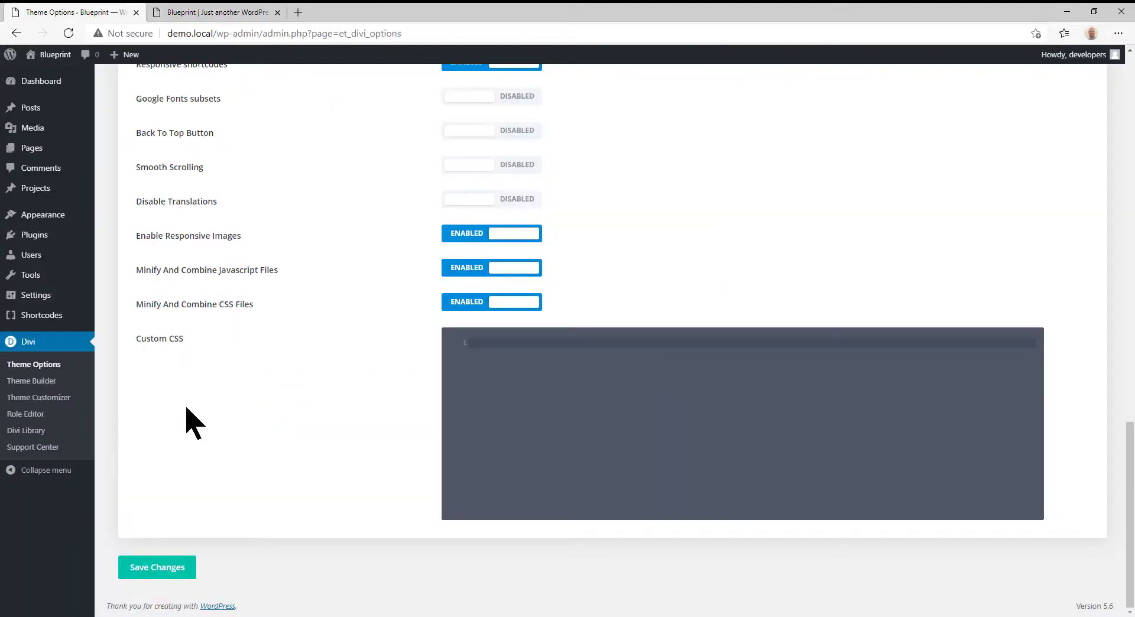
mouse_move(36, 296)
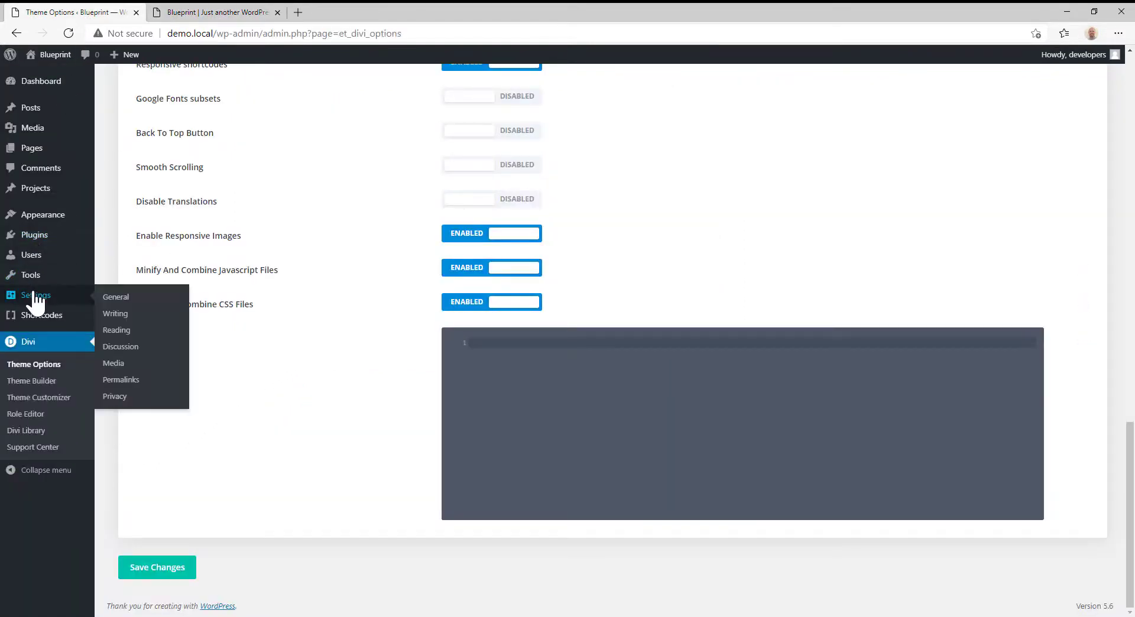
click(125, 386)
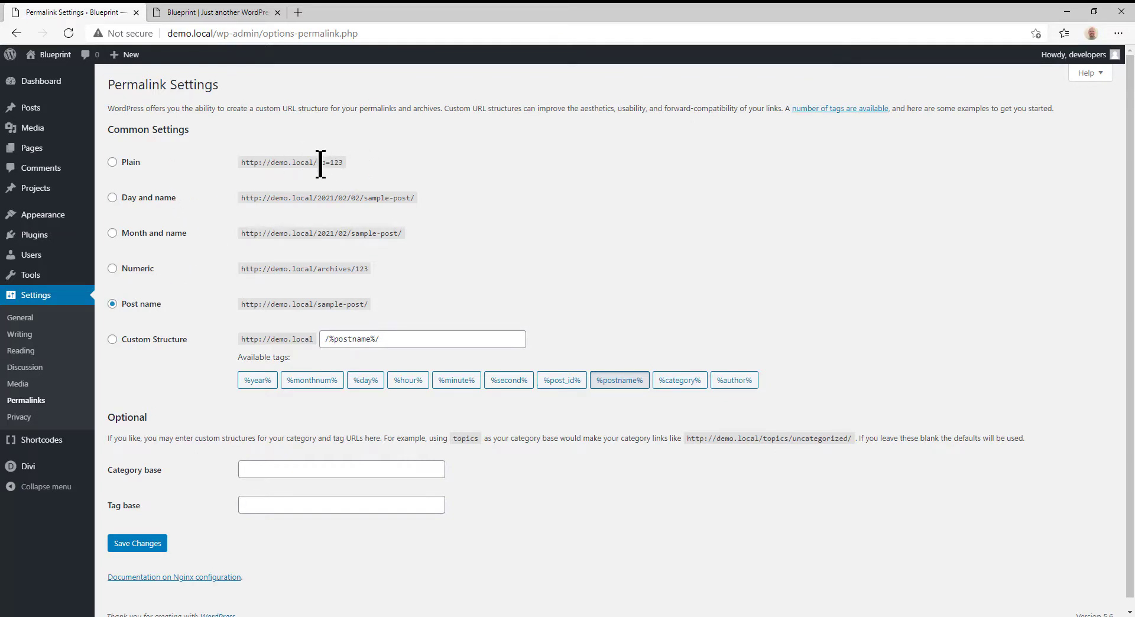
drag(320, 163, 368, 163)
drag(316, 200, 367, 197)
drag(314, 234, 351, 234)
drag(317, 273, 381, 272)
- Choose Custom Structure as the permalink format and highlight its /%postname%/ value
click(141, 343)
drag(418, 337, 261, 338)
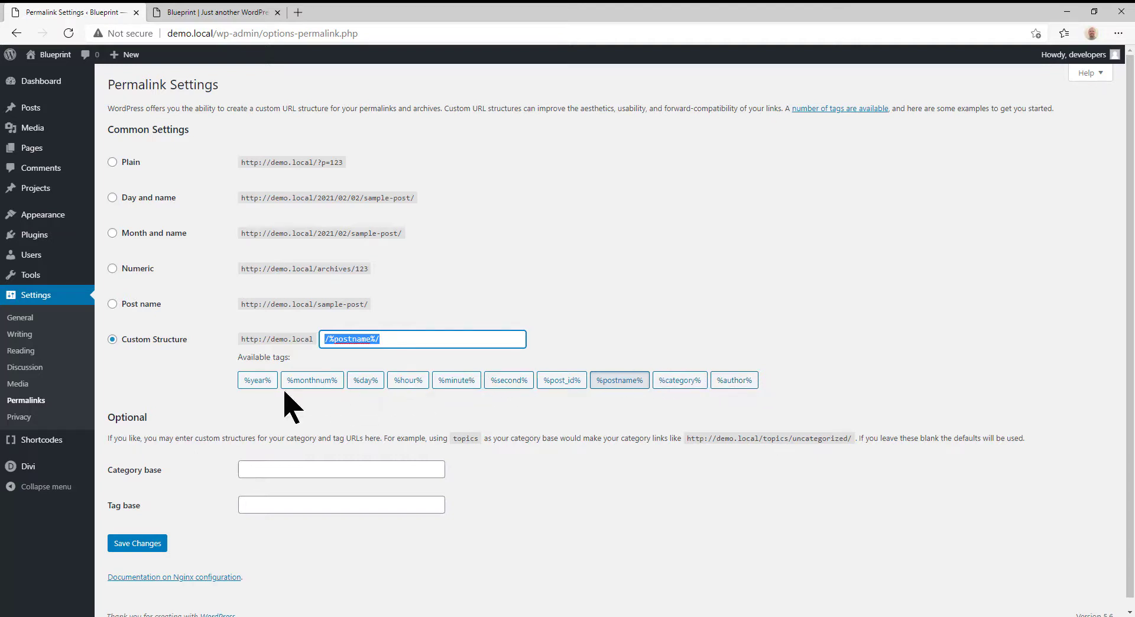
key(BackSpace)
key(BackSpace)
key(BackSpace)
key(BackSpace)
- Examine the optional Category base setting, highlighting the "topics" and "uncategorized" parts of its example URL
click(248, 471)
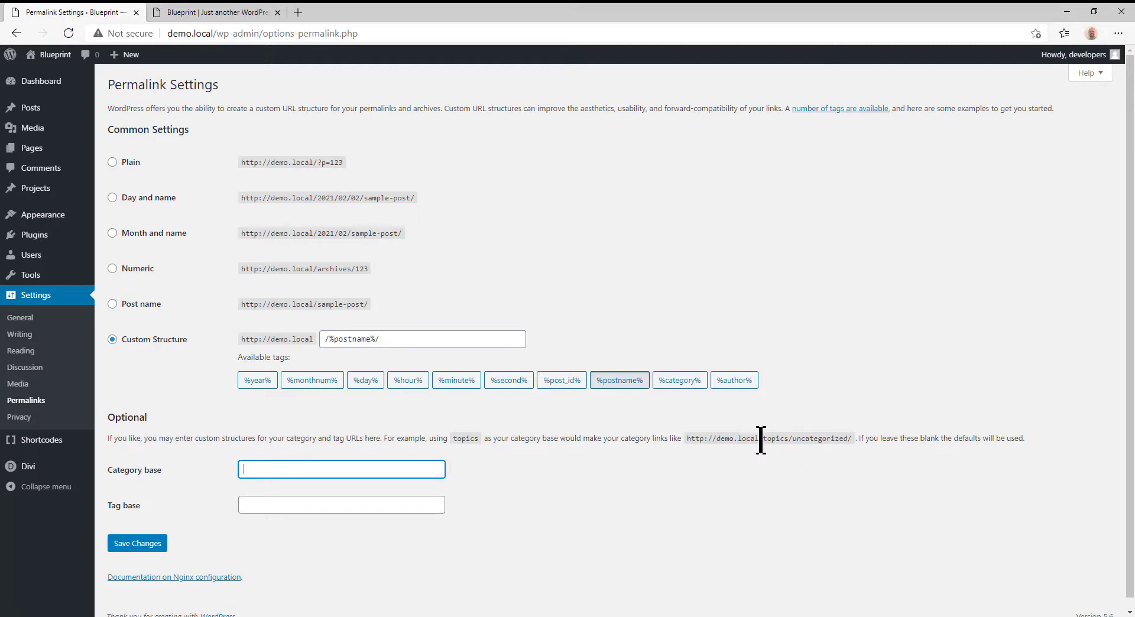
drag(759, 438, 795, 440)
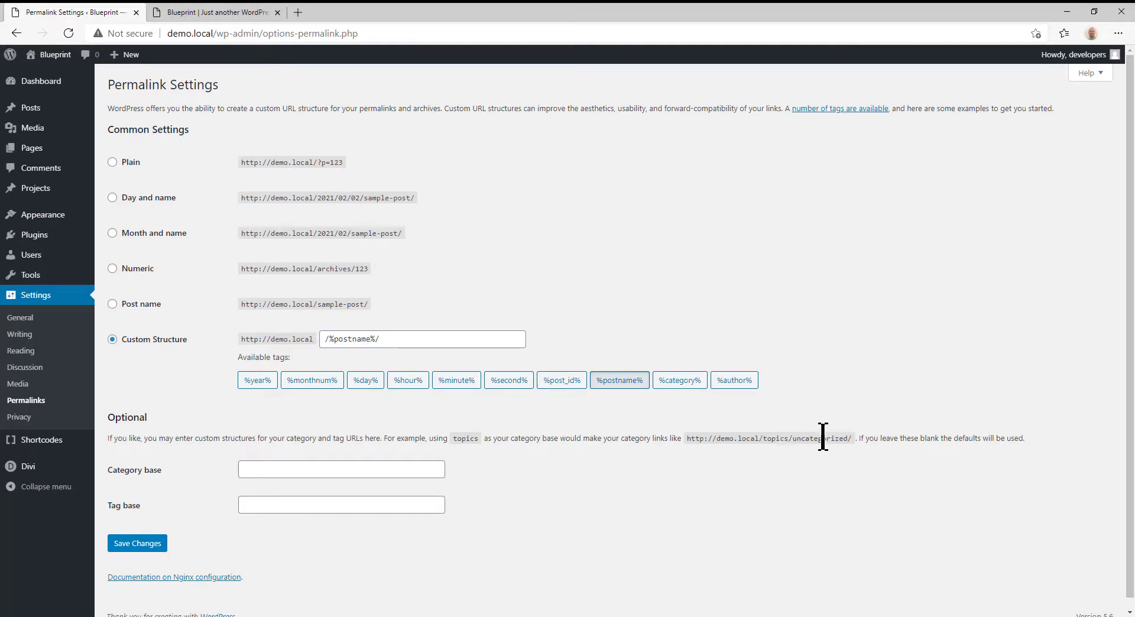
double_click(825, 440)
double_click(826, 438)
click(253, 468)
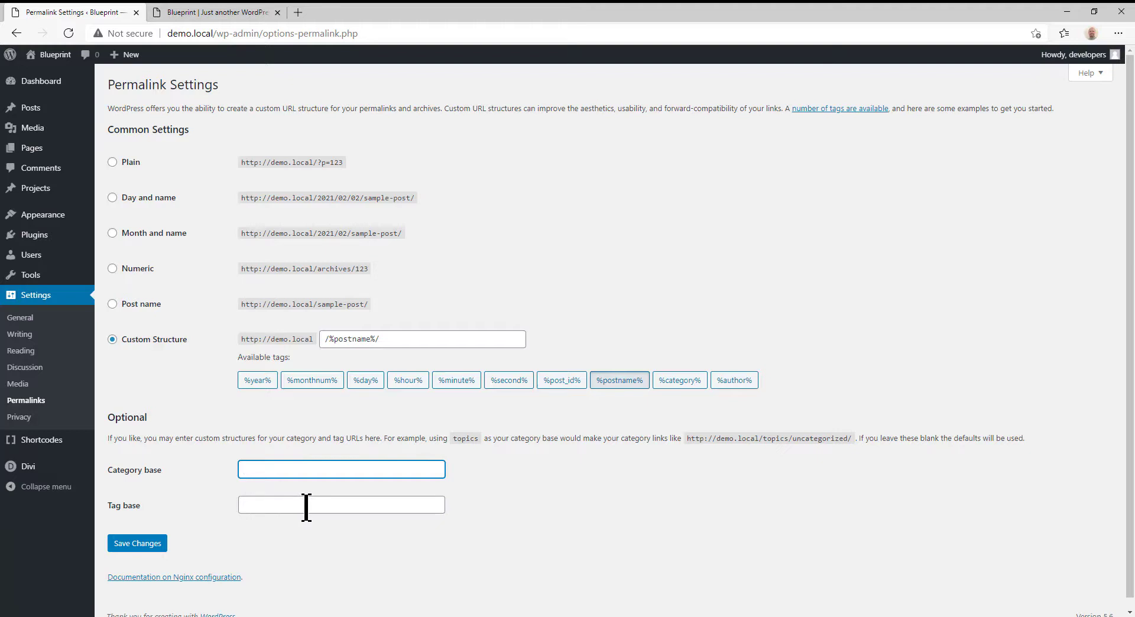
scroll(423, 457, down, 1)
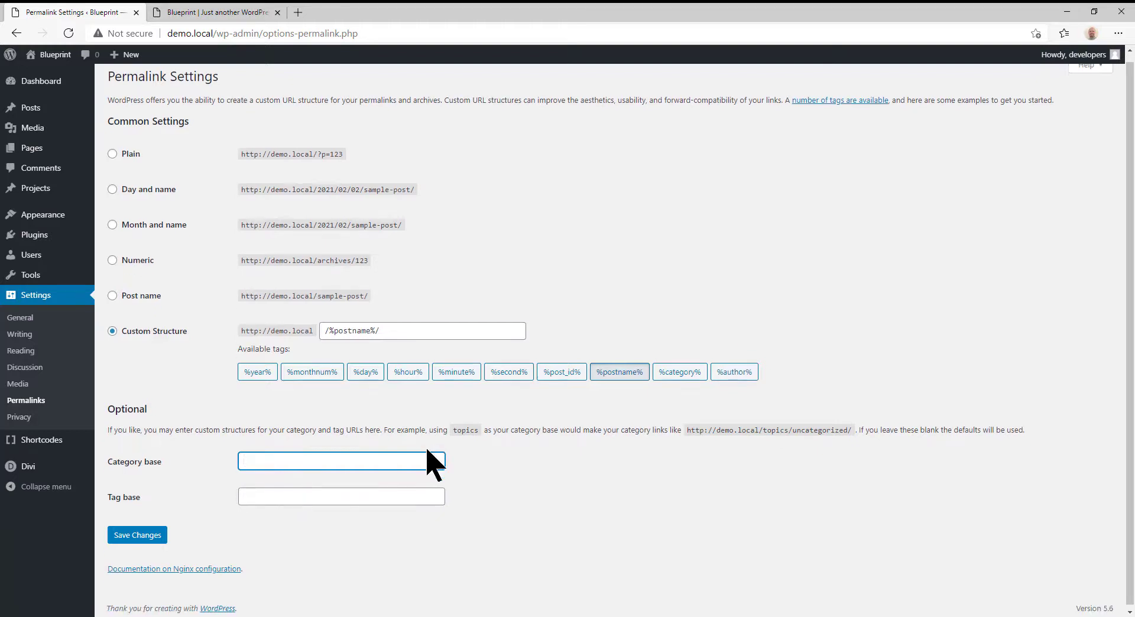